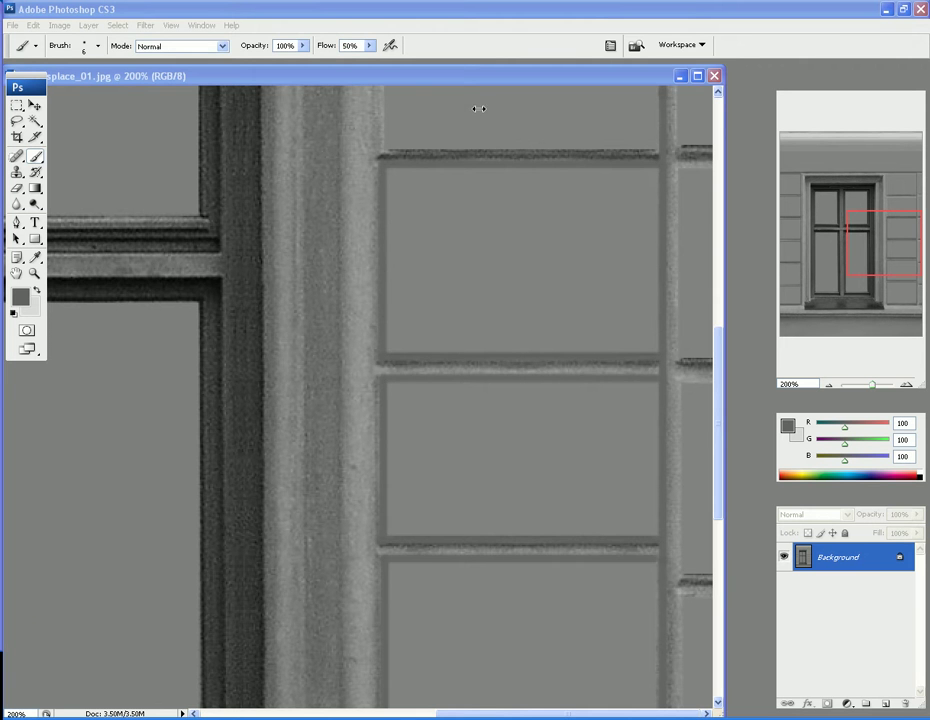
# - Paint a straight dark gray line up the left sash edge of the right-hand panes
pyautogui.hotkey('ctrl', 'w')
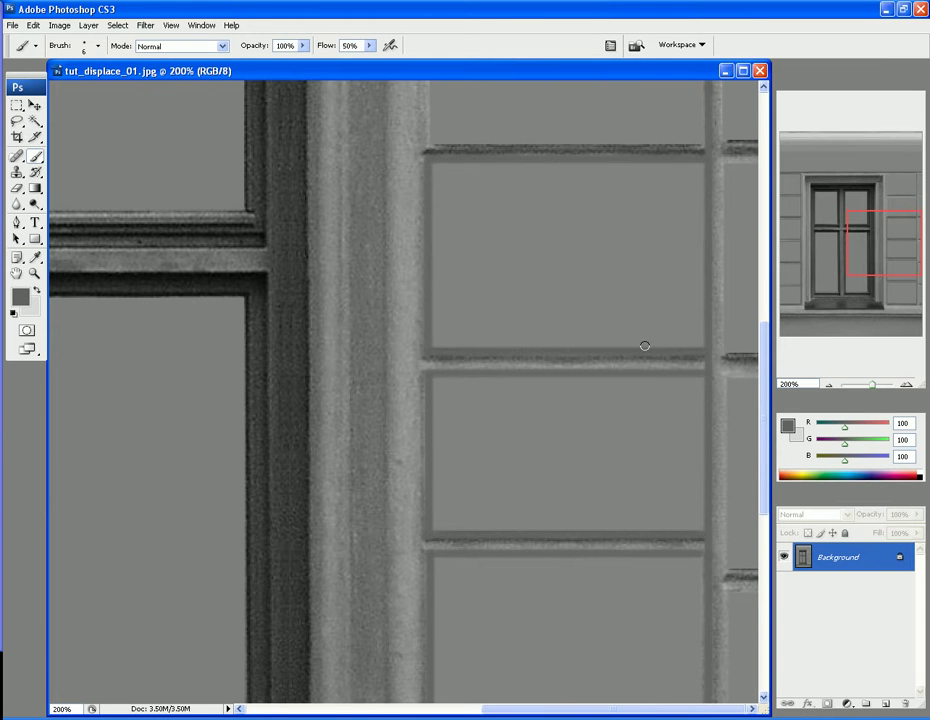
pyautogui.scroll(5, 645, 343)
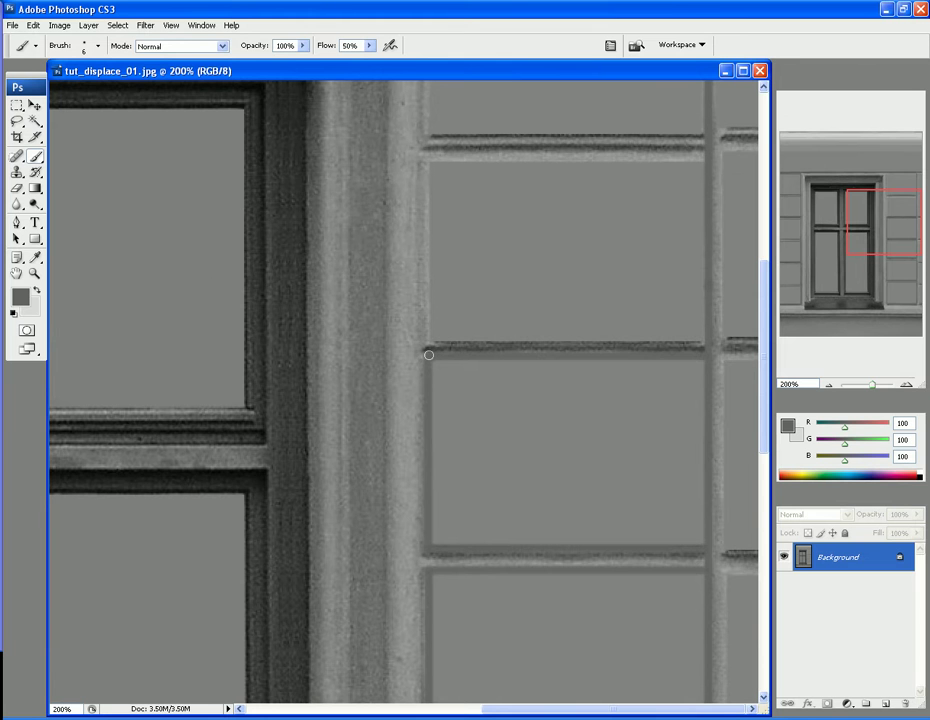
pyautogui.moveTo(428, 355)
pyautogui.mouseDown()
pyautogui.moveTo(428, 157)
pyautogui.moveTo(705, 163)
pyautogui.moveTo(703, 132)
pyautogui.moveTo(708, 139)
pyautogui.moveTo(426, 138)
pyautogui.moveTo(429, 163)
pyautogui.moveTo(426, 86)
pyautogui.mouseUp()
pyautogui.scroll(5, 426, 86)
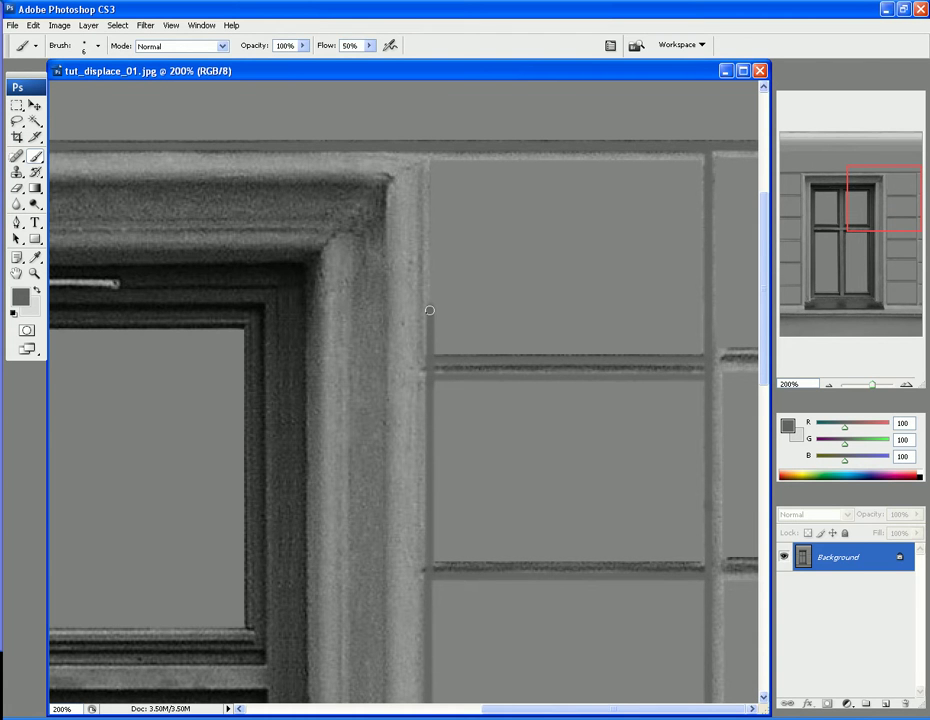
pyautogui.moveTo(429, 310); pyautogui.dragTo(427, 153)
pyautogui.scroll(-19, 563, 270)
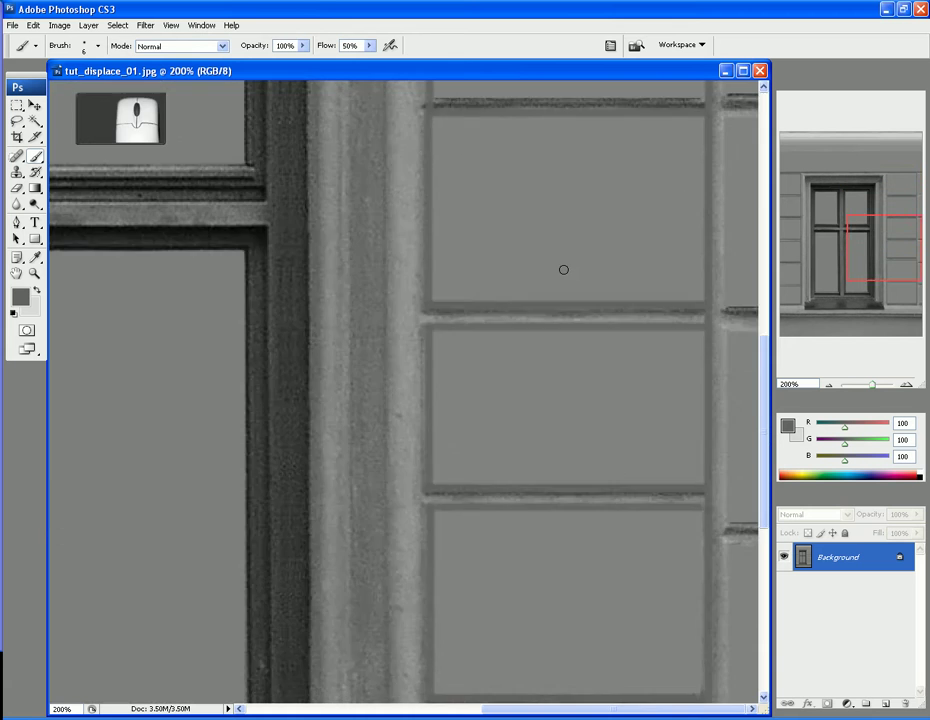
pyautogui.scroll(-2, 604, 507)
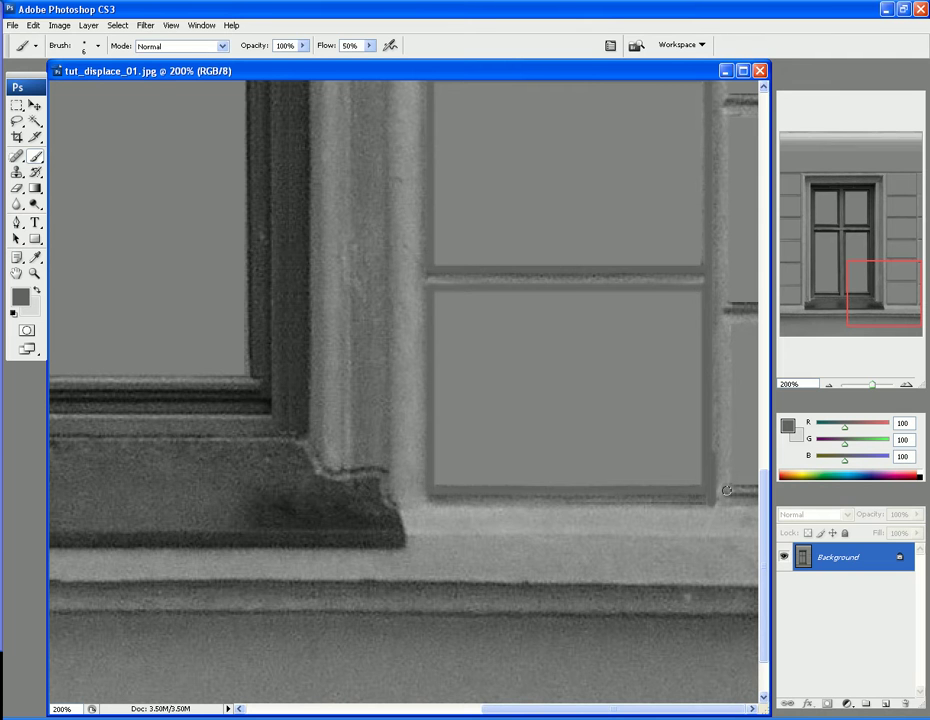
# - Paint a dark gray line up the right sash edge, undoing the overshooting strokes
pyautogui.moveTo(727, 490)
pyautogui.mouseDown()
pyautogui.moveTo(722, 204)
pyautogui.moveTo(731, 80)
pyautogui.moveTo(740, 110)
pyautogui.mouseUp()
pyautogui.scroll(4, 743, 160)
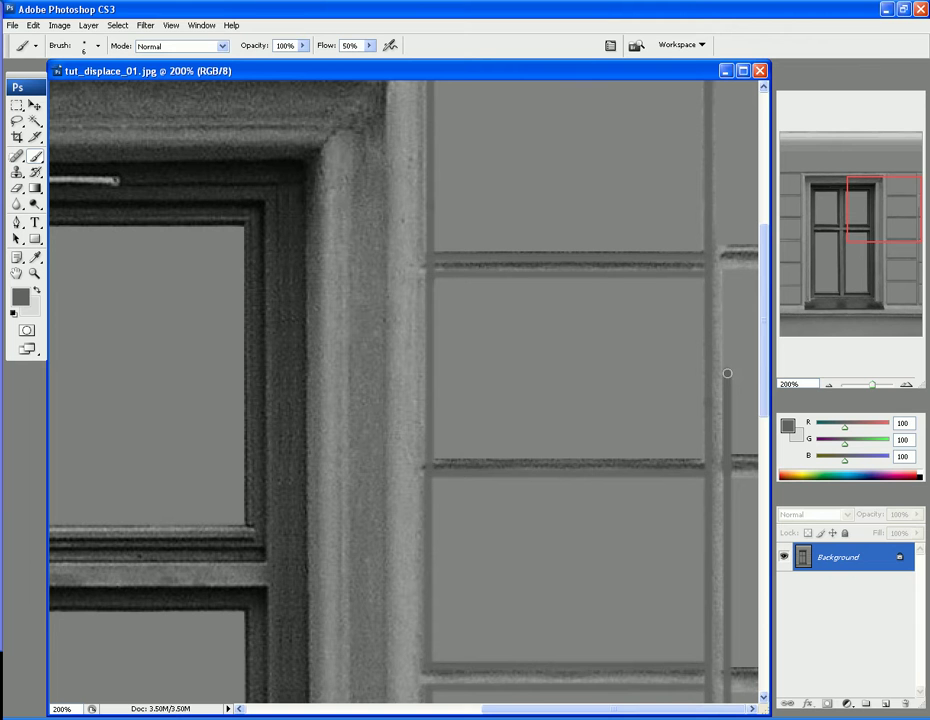
pyautogui.moveTo(727, 373); pyautogui.dragTo(721, 295)
pyautogui.hotkey('ctrl', 'z')
pyautogui.moveTo(727, 374)
pyautogui.mouseDown()
pyautogui.moveTo(711, 240)
pyautogui.moveTo(735, 173)
pyautogui.moveTo(731, 90)
pyautogui.mouseUp()
pyautogui.scroll(3, 734, 110)
pyautogui.hotkey('ctrl', 'z')
pyautogui.hotkey('ctrl', 'z')
pyautogui.hotkey('ctrl', 'z')
pyautogui.hotkey('ctrl', 'alt', 'z')
pyautogui.scroll(-15, 724, 357)
pyautogui.scroll(-3, 733, 481)
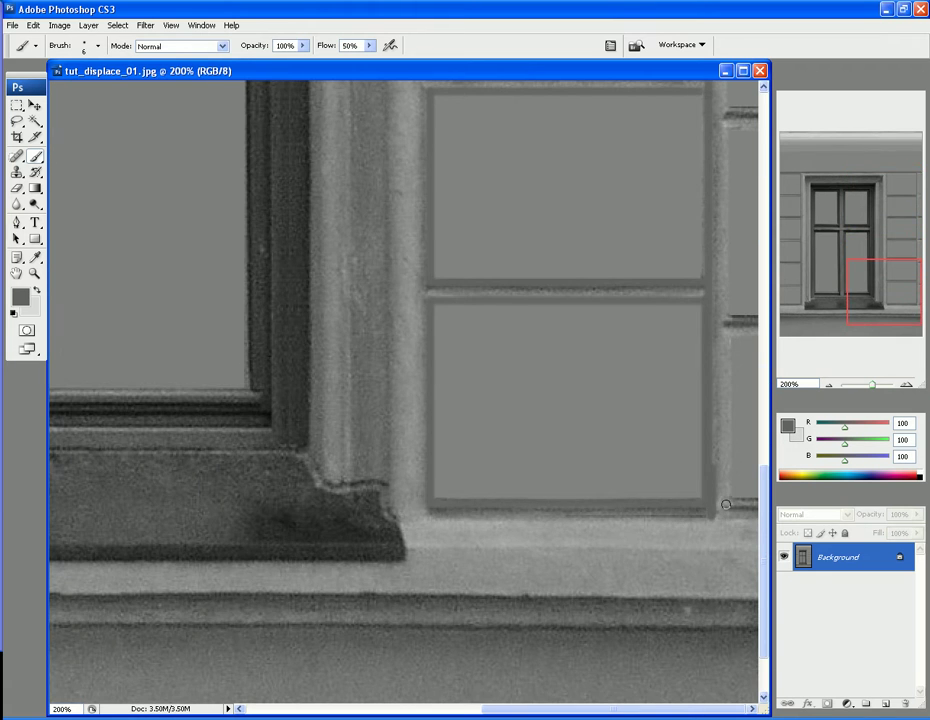
# - Brush straight dark strokes up the right frame edge, undoing the last overshoot
pyautogui.moveTo(724, 503); pyautogui.dragTo(723, 86)
pyautogui.scroll(5, 727, 141)
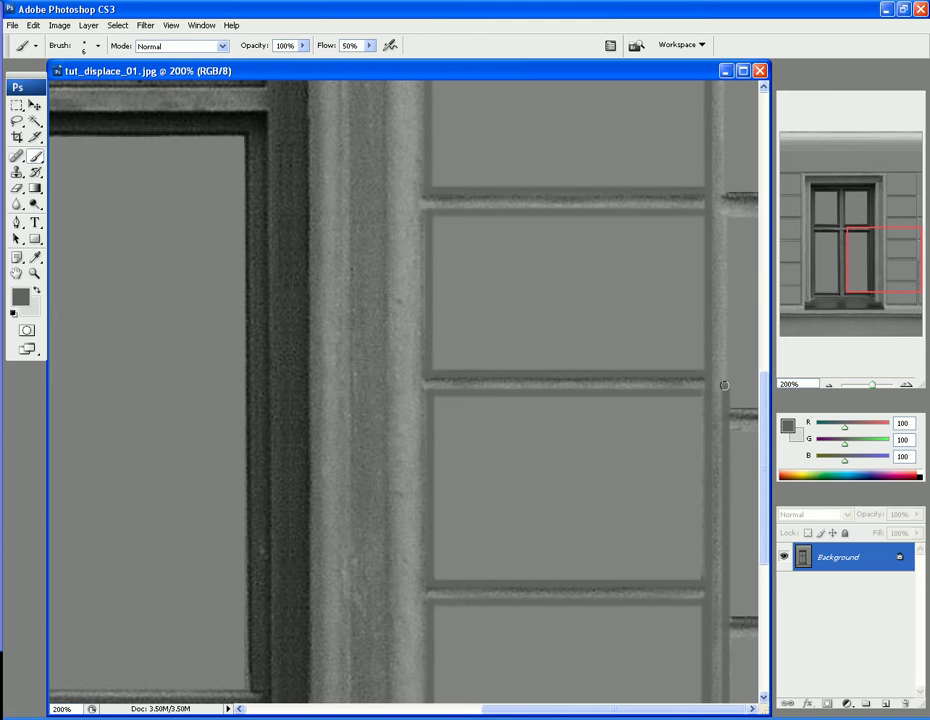
pyautogui.moveTo(724, 384); pyautogui.dragTo(728, 84)
pyautogui.scroll(3, 737, 93)
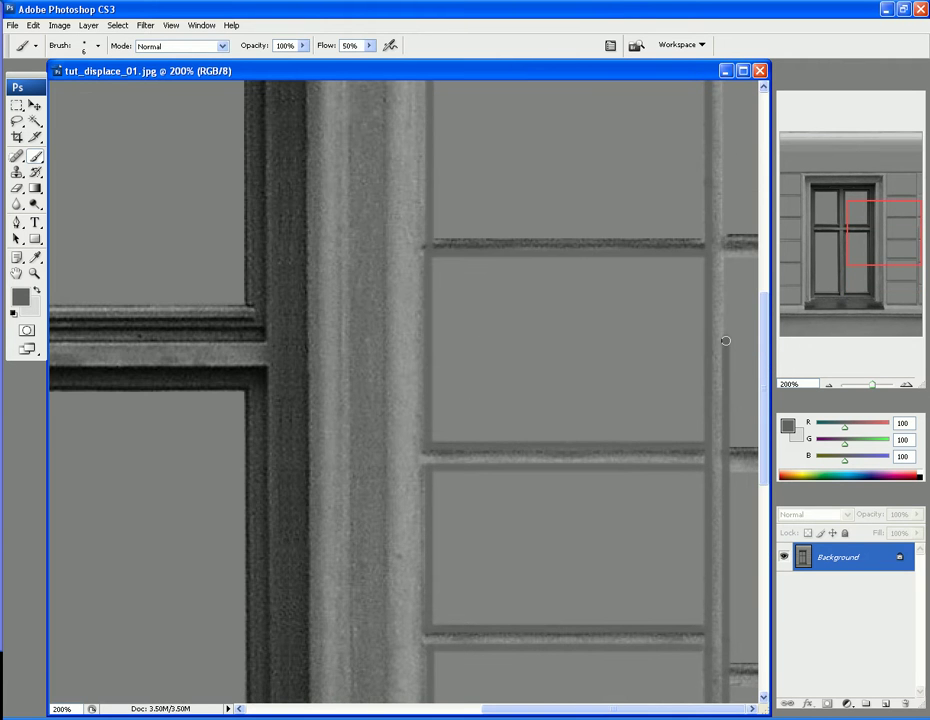
pyautogui.moveTo(726, 341); pyautogui.dragTo(727, 240)
pyautogui.press('ctrl')
pyautogui.hotkey('ctrl', 'z')
# - Complete the right edge line from the sill to the window top with joined straight strokes
pyautogui.moveTo(725, 338); pyautogui.dragTo(715, 86)
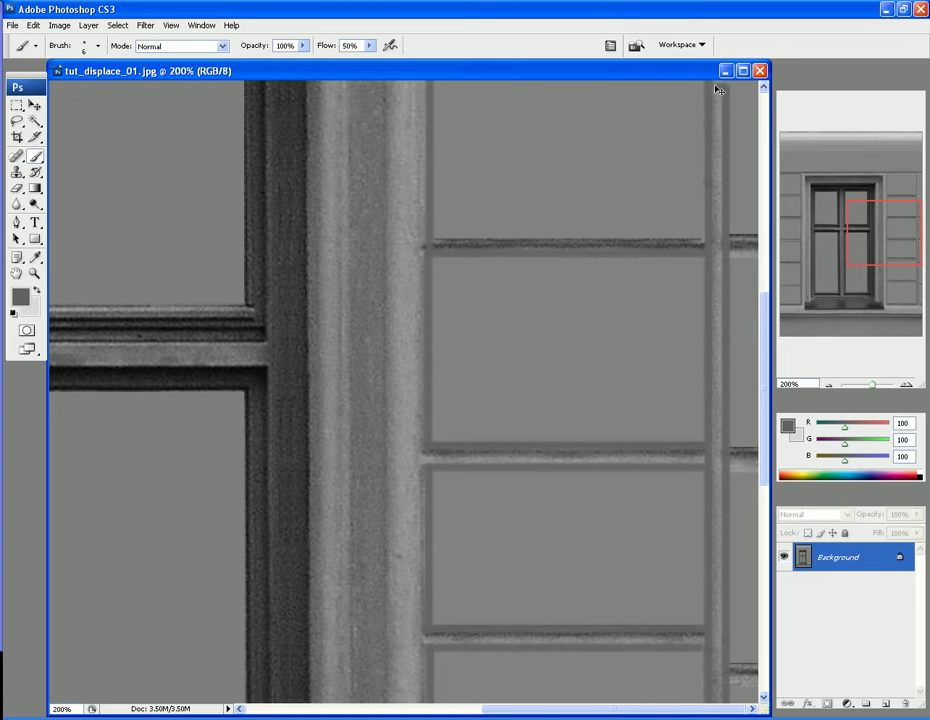
pyautogui.hotkey('ctrl', 'z')
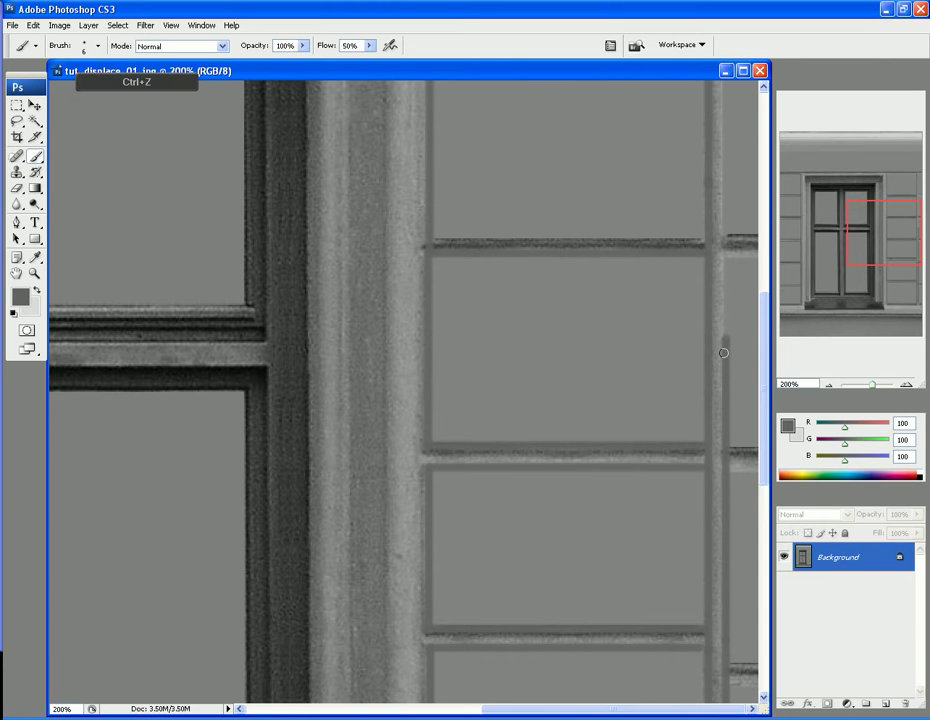
pyautogui.moveTo(725, 340); pyautogui.dragTo(725, 262)
pyautogui.keyDown('shift'); pyautogui.click(760, 262); pyautogui.keyUp('shift')
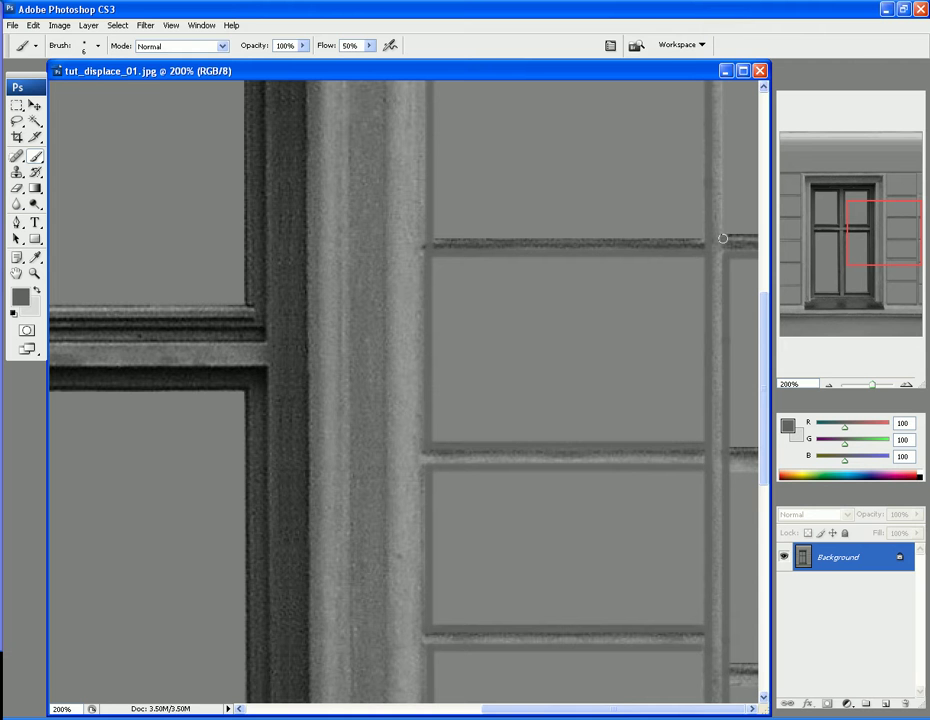
pyautogui.keyDown('shift'); pyautogui.click(722, 238); pyautogui.keyUp('shift')
pyautogui.moveTo(722, 238); pyautogui.dragTo(720, 82)
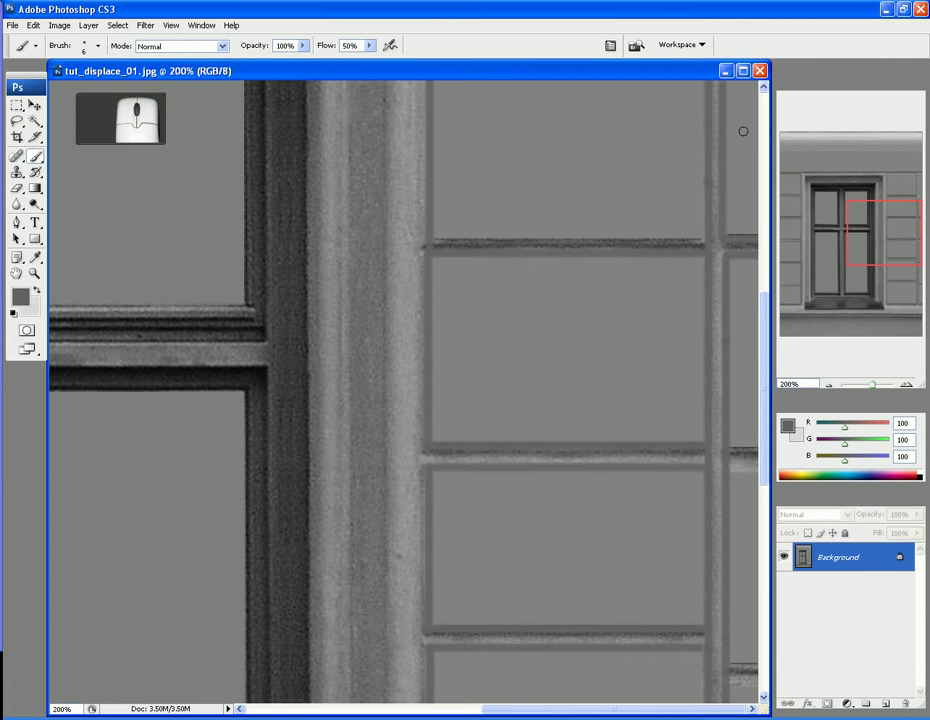
pyautogui.moveTo(766, 421); pyautogui.dragTo(762, 270)
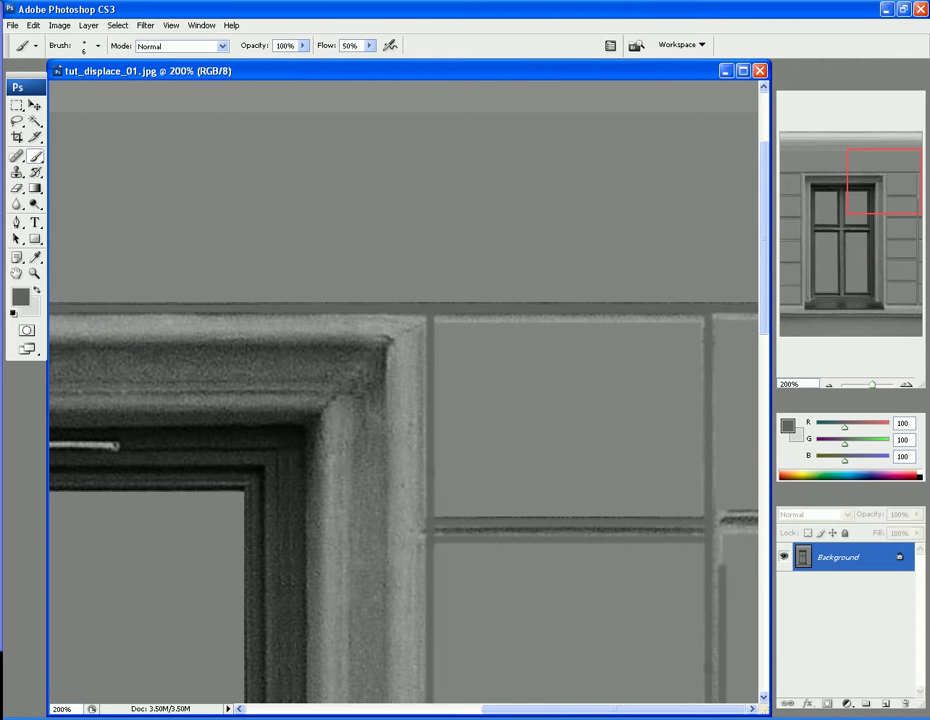
# - Change the foreground colour to RGB 80/80/80 (hex 505050)
pyautogui.scroll(-5, 463, 596)
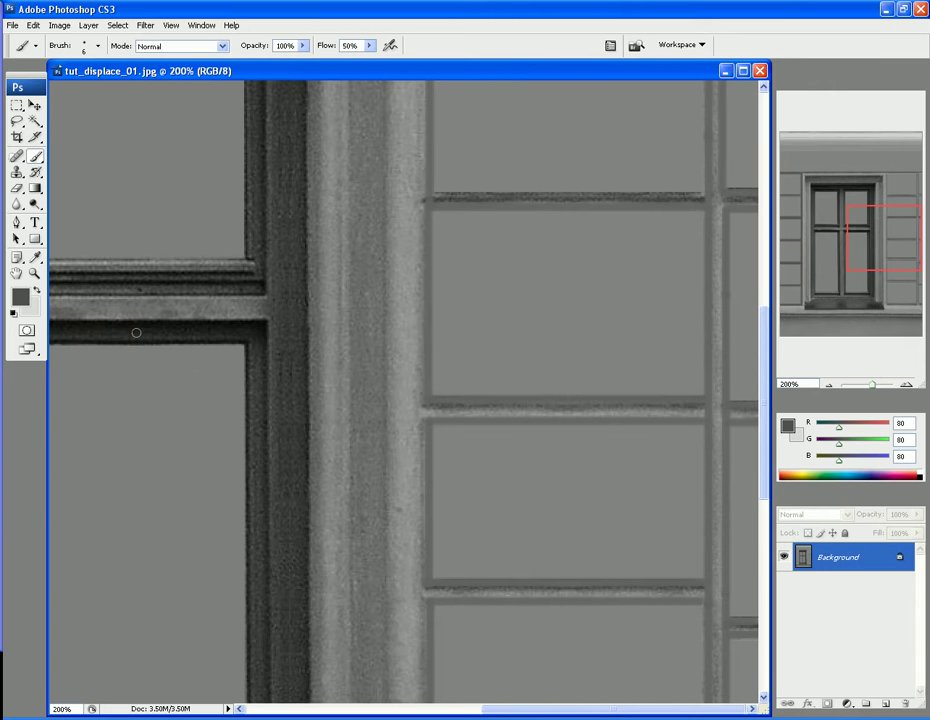
pyautogui.click(20, 296)
pyautogui.click(680, 535)
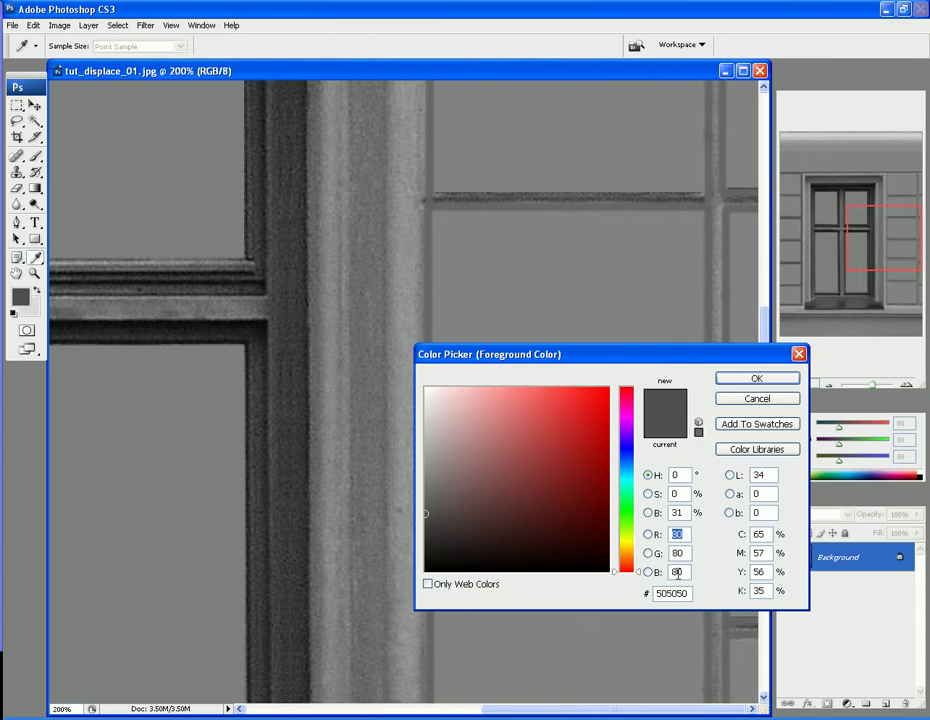
pyautogui.click(749, 380)
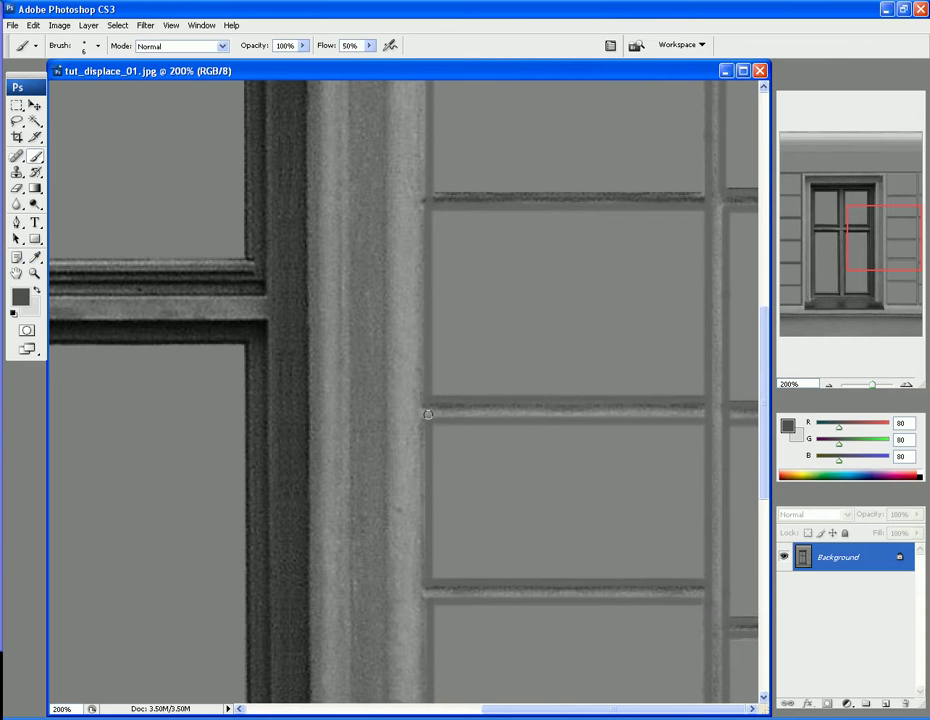
# - Paint darker gray lines along the sill, up the left frame edge and across the crossbar
pyautogui.scroll(-10, 714, 497)
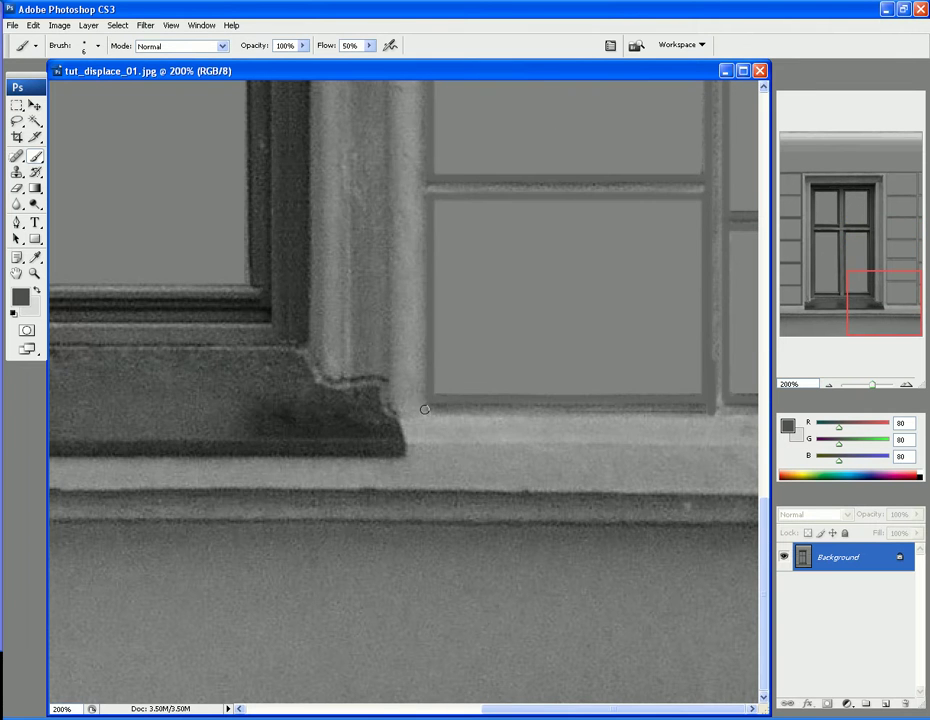
pyautogui.moveTo(424, 409); pyautogui.dragTo(720, 410)
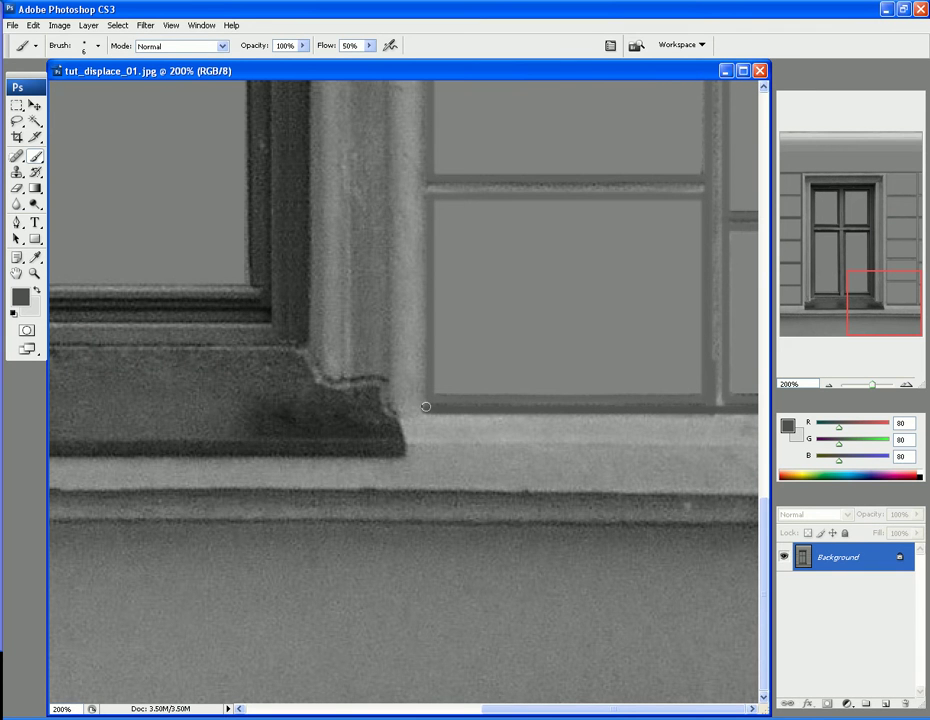
pyautogui.moveTo(425, 407)
pyautogui.mouseDown()
pyautogui.moveTo(731, 409)
pyautogui.moveTo(576, 410)
pyautogui.mouseUp()
pyautogui.moveTo(424, 407)
pyautogui.mouseDown()
pyautogui.moveTo(414, 268)
pyautogui.moveTo(428, 230)
pyautogui.moveTo(425, 84)
pyautogui.mouseUp()
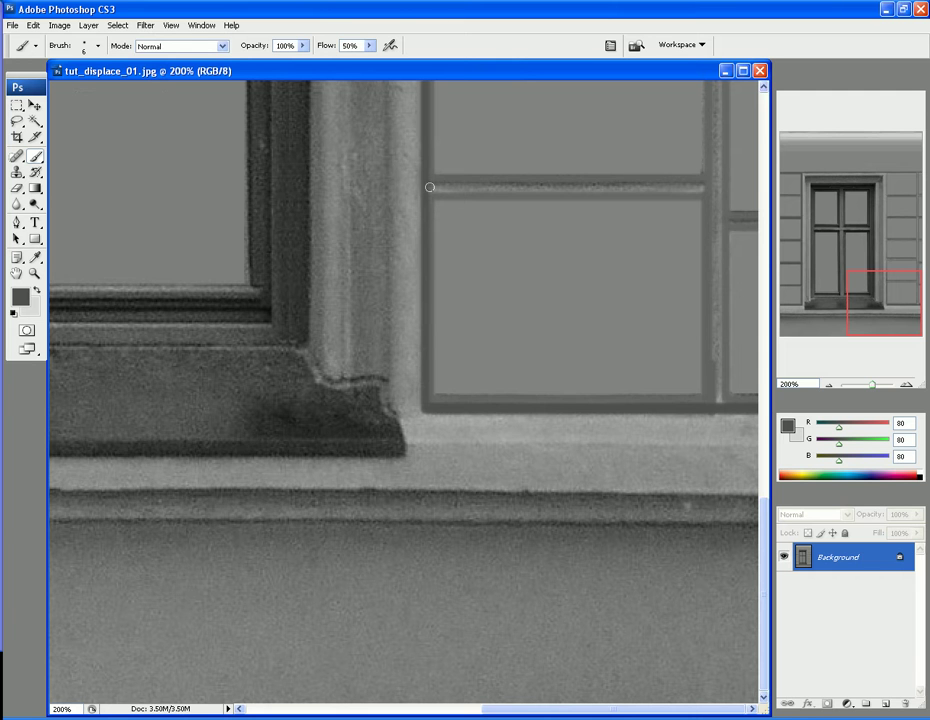
pyautogui.moveTo(429, 187)
pyautogui.mouseDown()
pyautogui.moveTo(715, 187)
pyautogui.moveTo(430, 187)
pyautogui.mouseUp()
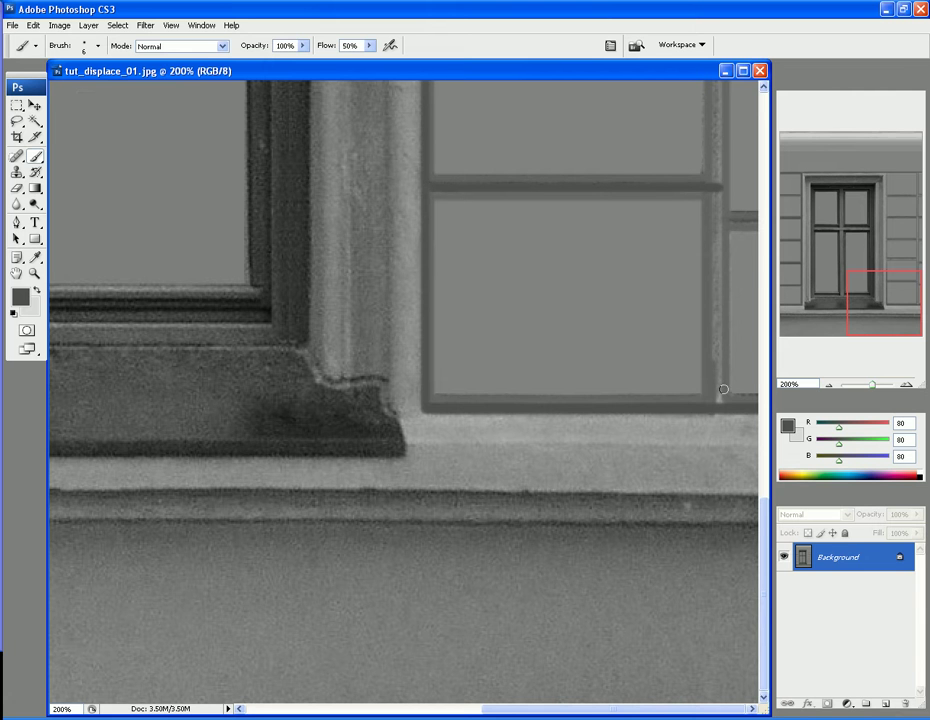
# - Paint the right mullion in darker gray with straight strokes
pyautogui.moveTo(719, 400)
pyautogui.mouseDown()
pyautogui.moveTo(719, 366)
pyautogui.moveTo(718, 402)
pyautogui.moveTo(715, 83)
pyautogui.moveTo(716, 408)
pyautogui.mouseUp()
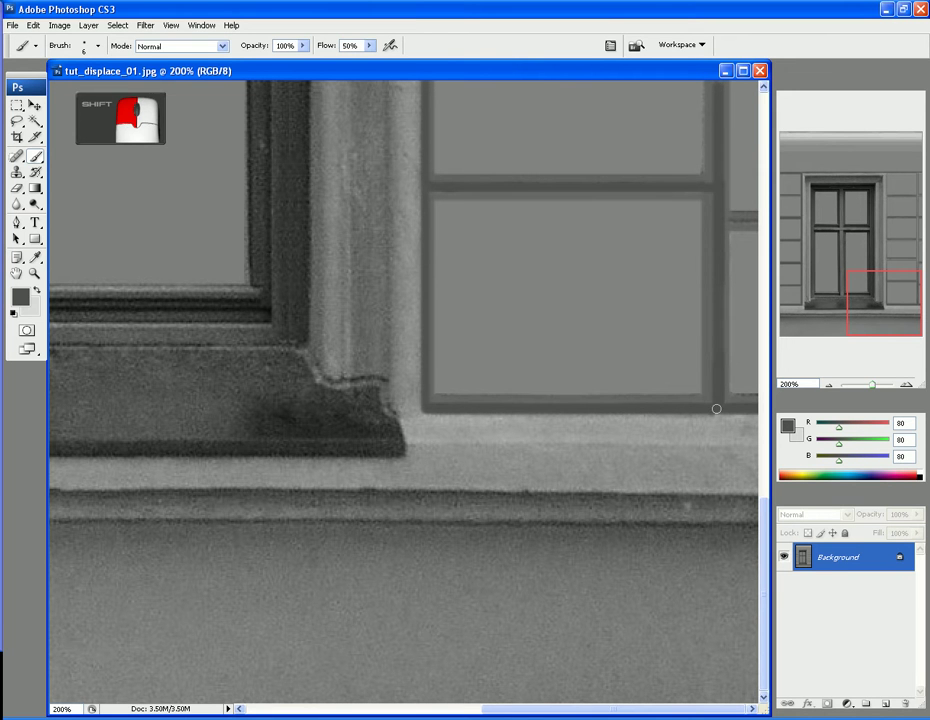
pyautogui.scroll(10, 716, 408)
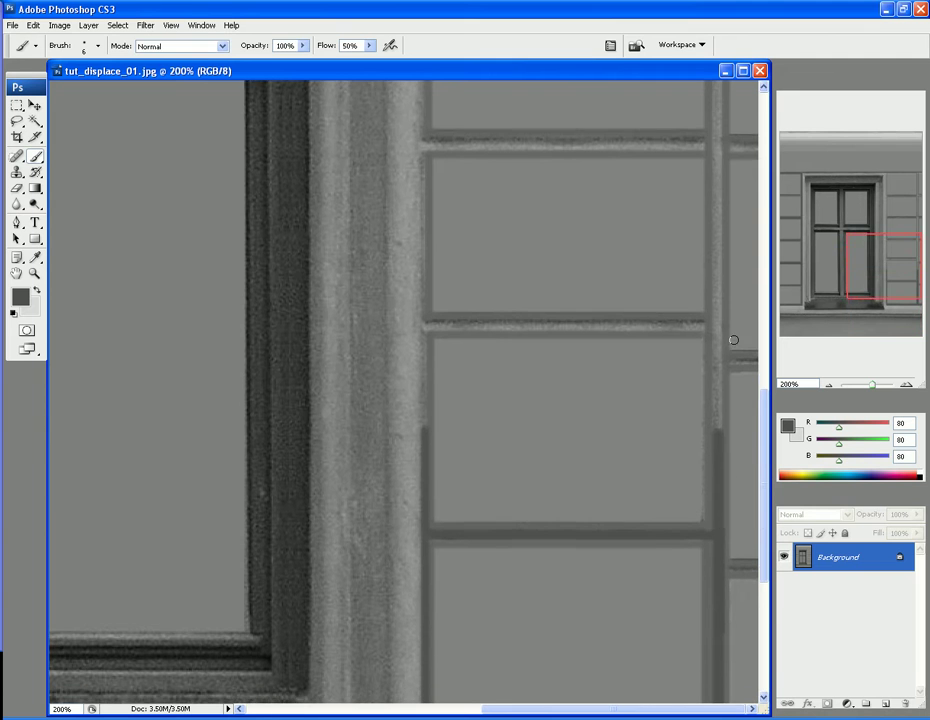
pyautogui.keyDown('shift'); pyautogui.click(719, 581); pyautogui.keyUp('shift')
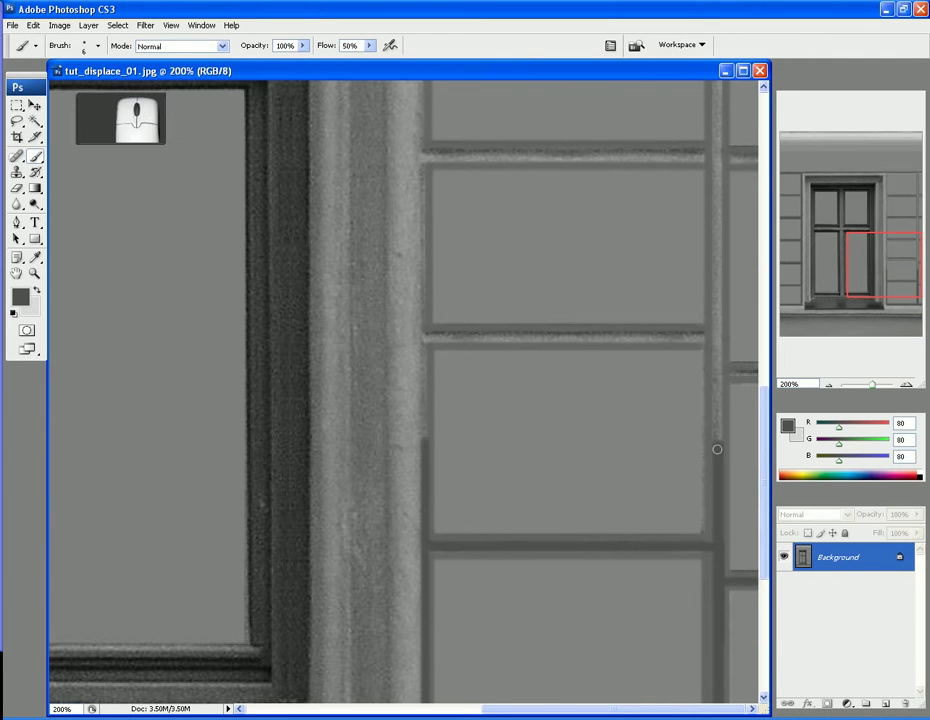
pyautogui.moveTo(718, 446)
pyautogui.mouseDown()
pyautogui.moveTo(716, 345)
pyautogui.moveTo(704, 315)
pyautogui.moveTo(712, 149)
pyautogui.moveTo(726, 105)
pyautogui.moveTo(716, 84)
pyautogui.moveTo(713, 341)
pyautogui.moveTo(724, 445)
pyautogui.mouseUp()
pyautogui.click(716, 83)
pyautogui.moveTo(720, 522); pyautogui.dragTo(722, 527)
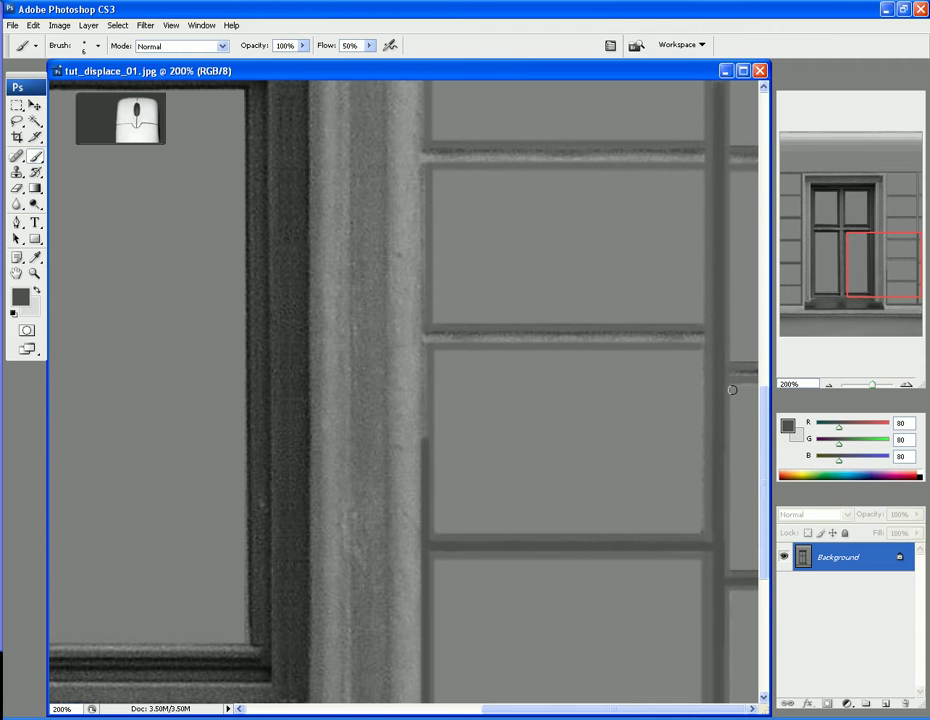
pyautogui.click(547, 271)
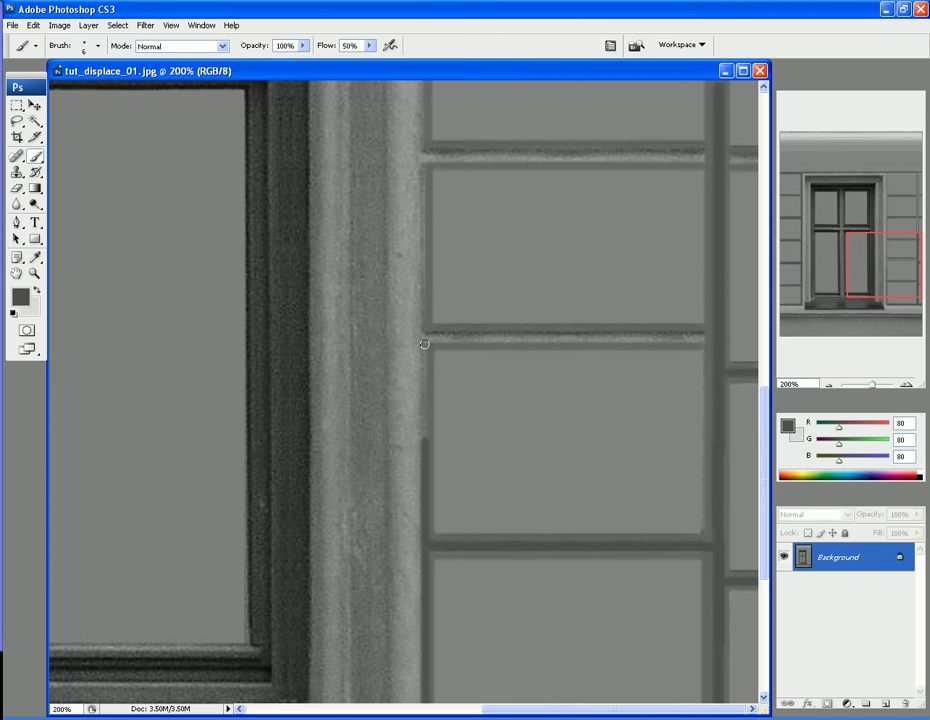
pyautogui.moveTo(423, 339)
pyautogui.mouseDown()
pyautogui.moveTo(426, 483)
pyautogui.moveTo(425, 332)
pyautogui.moveTo(716, 338)
pyautogui.moveTo(422, 335)
pyautogui.mouseUp()
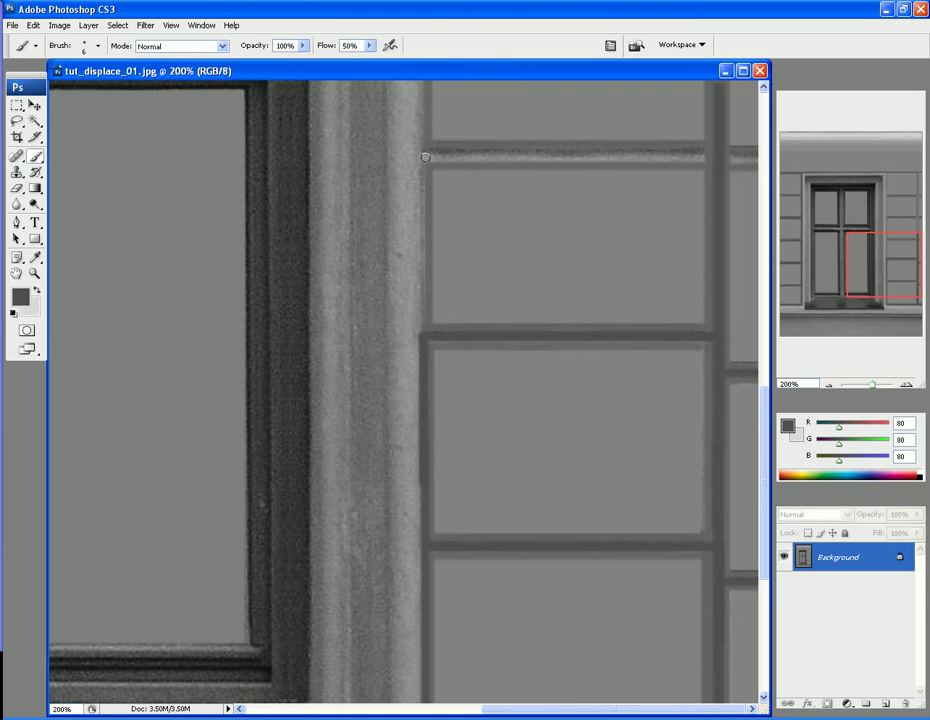
# - Darken the horizontal window bar with straight darker gray strokes
pyautogui.moveTo(423, 157)
pyautogui.mouseDown()
pyautogui.moveTo(421, 266)
pyautogui.moveTo(433, 354)
pyautogui.moveTo(425, 140)
pyautogui.mouseUp()
pyautogui.click(810, 660)
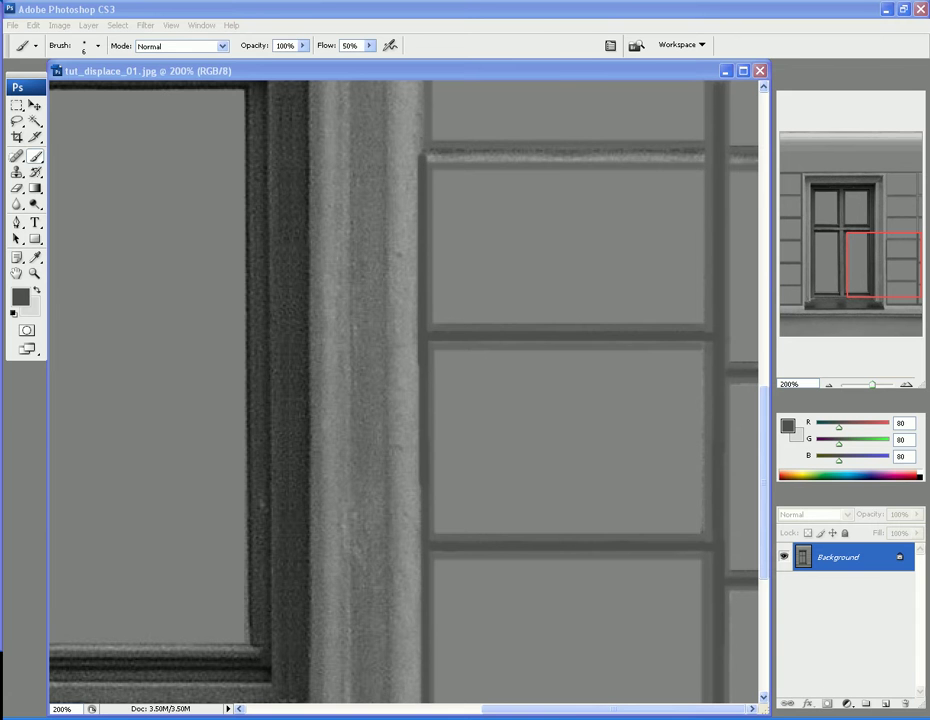
pyautogui.click(546, 75)
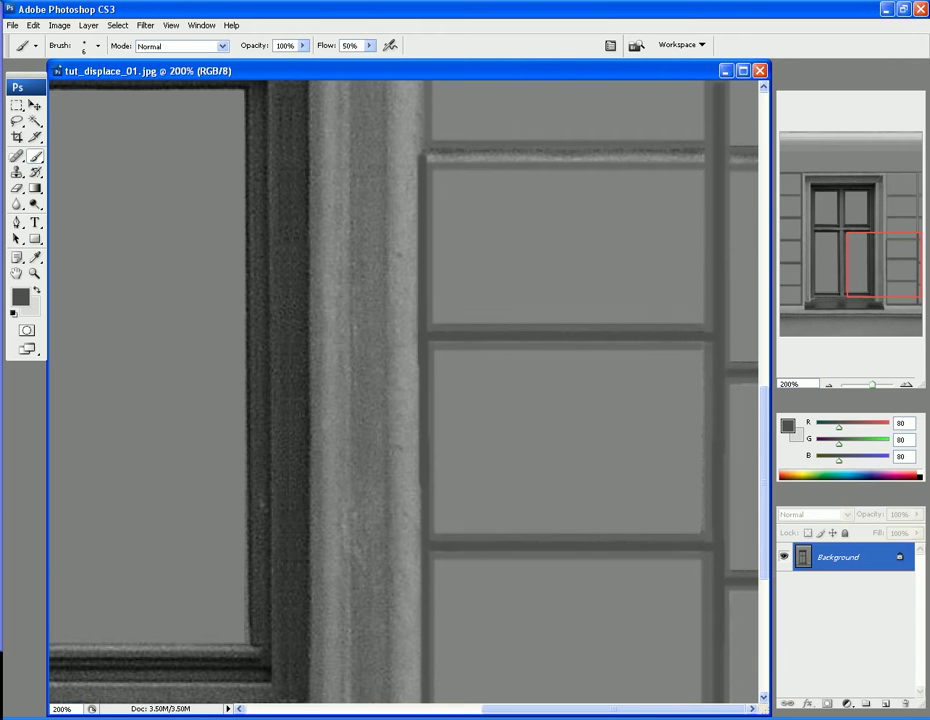
pyautogui.click(425, 157)
pyautogui.moveTo(425, 157); pyautogui.dragTo(706, 157)
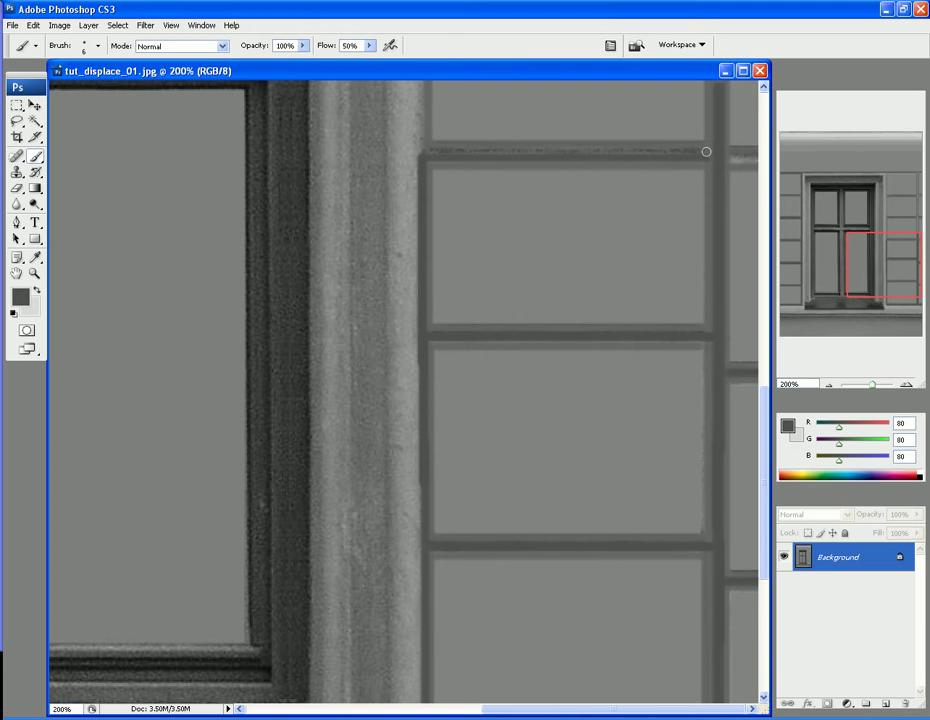
pyautogui.keyDown('shift'); pyautogui.click(745, 158); pyautogui.keyUp('shift')
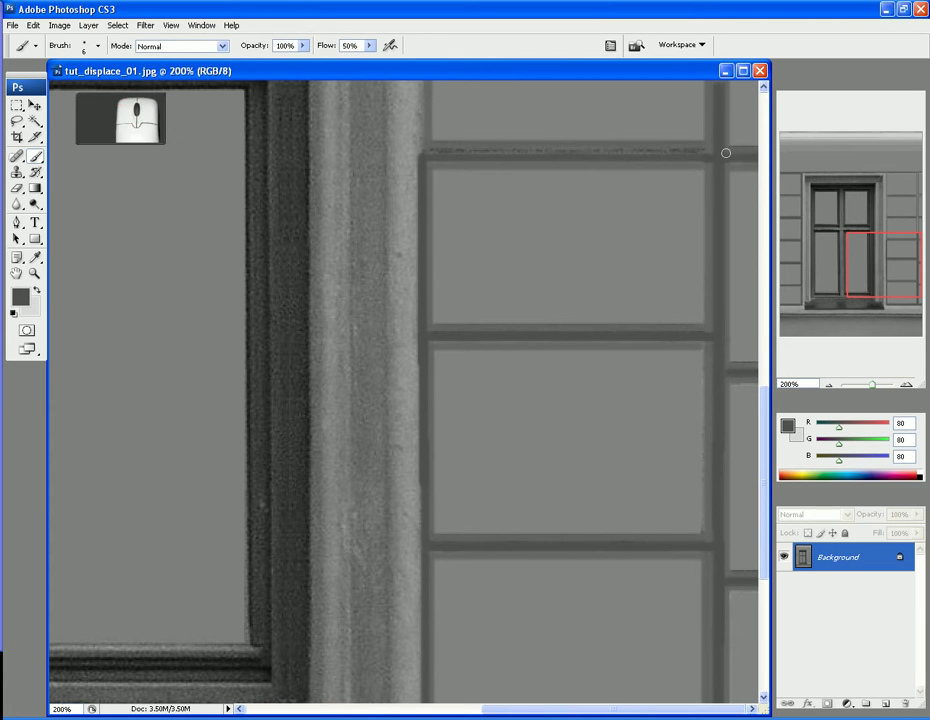
pyautogui.moveTo(715, 151); pyautogui.dragTo(440, 150)
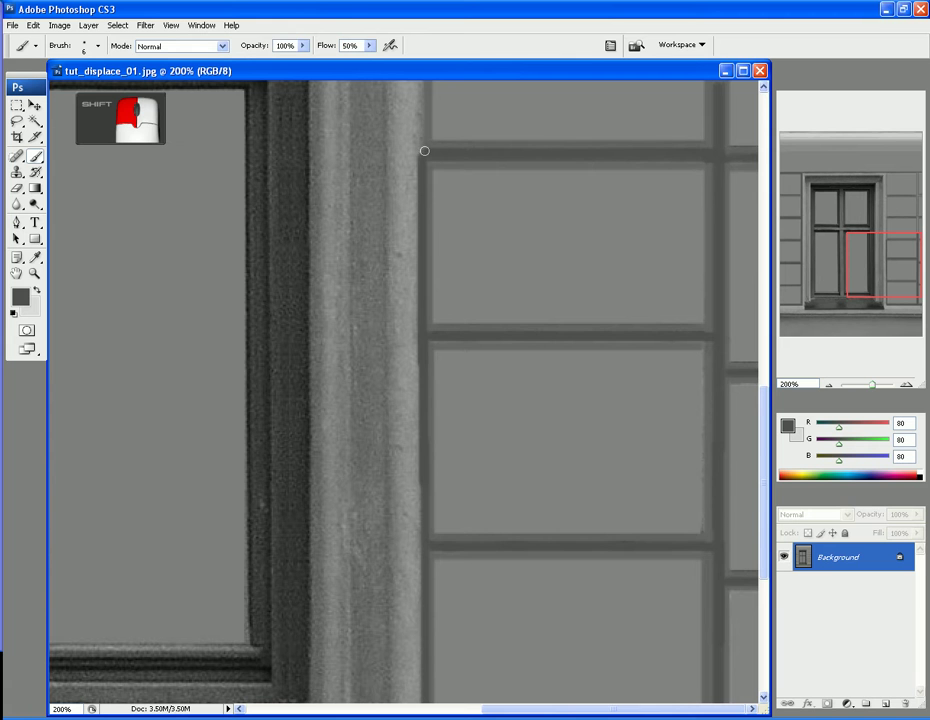
pyautogui.scroll(3, 440, 160)
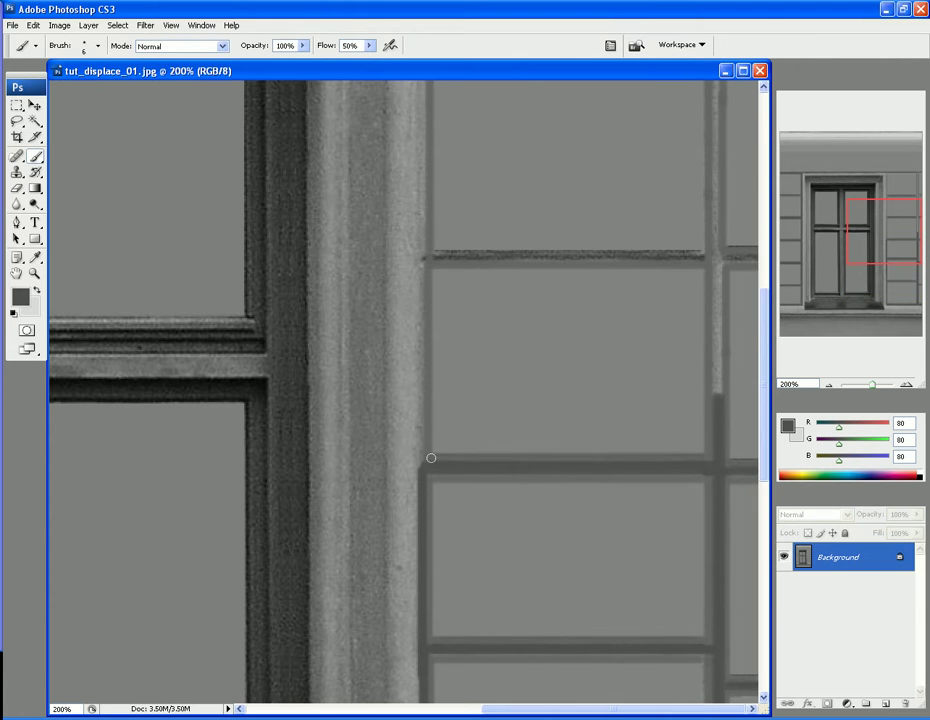
# - Paint straight dark bands down the vertical seam and along the horizontal seams between panels
pyautogui.moveTo(421, 465)
pyautogui.mouseDown()
pyautogui.moveTo(413, 322)
pyautogui.moveTo(426, 241)
pyautogui.moveTo(422, 82)
pyautogui.moveTo(419, 238)
pyautogui.mouseUp()
pyautogui.hotkey('ctrl', 'z')
pyautogui.scroll(-12, 505, 332)
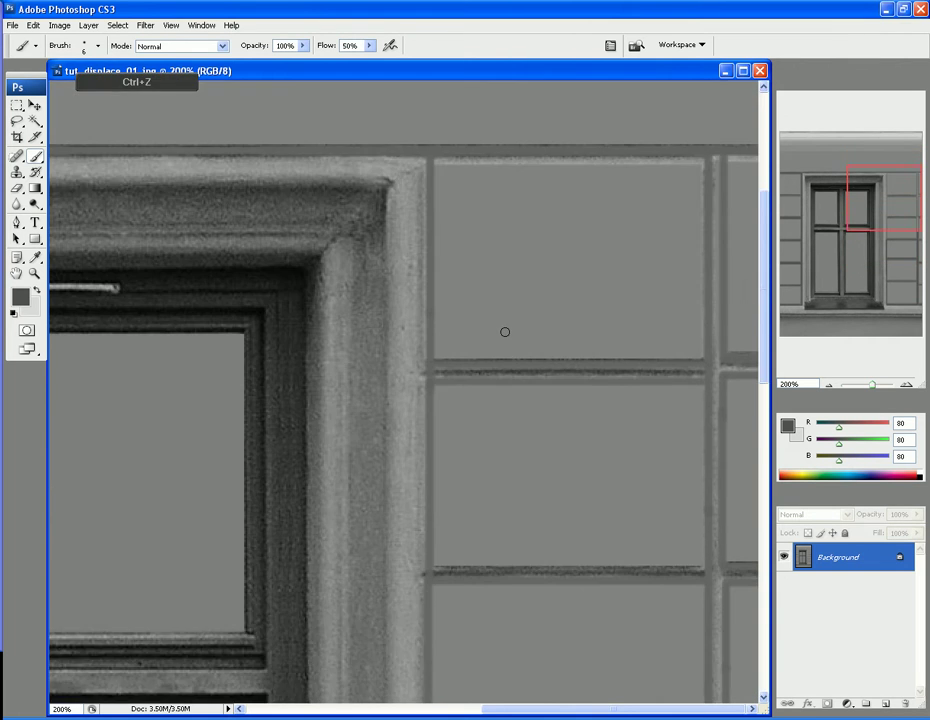
pyautogui.scroll(2, 505, 332)
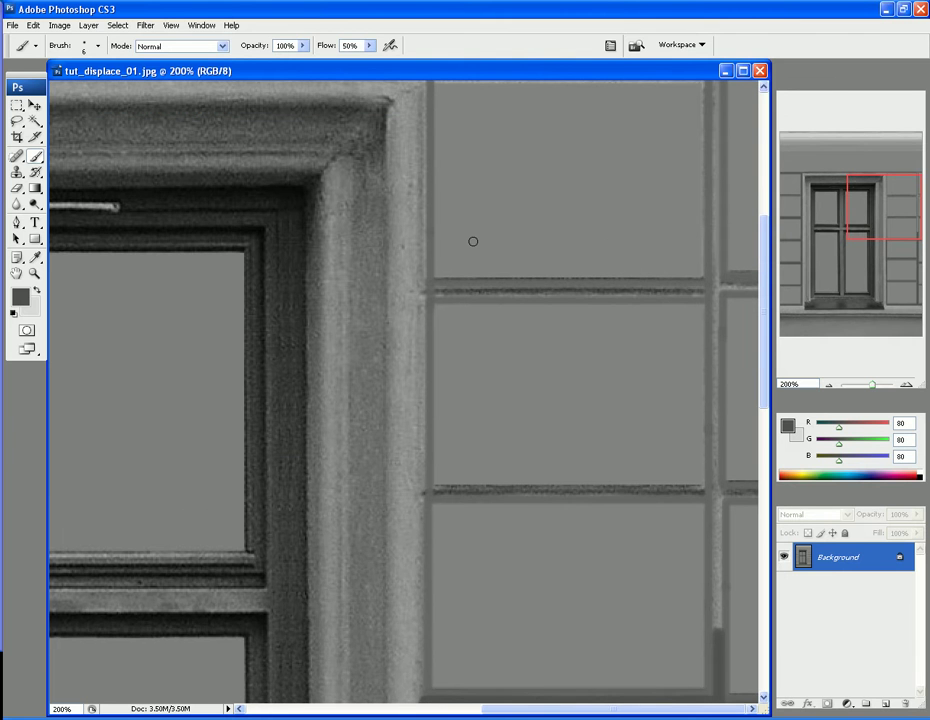
pyautogui.moveTo(423, 82)
pyautogui.mouseDown()
pyautogui.moveTo(428, 288)
pyautogui.moveTo(437, 310)
pyautogui.moveTo(420, 480)
pyautogui.moveTo(423, 697)
pyautogui.mouseUp()
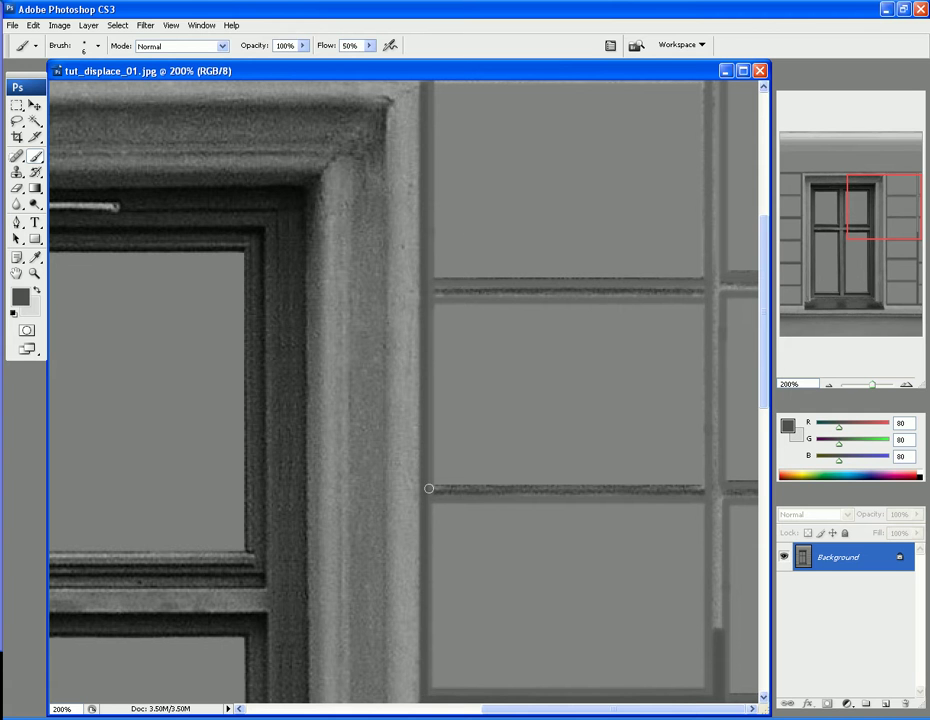
pyautogui.moveTo(426, 491)
pyautogui.mouseDown()
pyautogui.moveTo(763, 504)
pyautogui.moveTo(681, 497)
pyautogui.mouseUp()
pyautogui.moveTo(450, 498); pyautogui.dragTo(431, 496)
pyautogui.keyDown('shift'); pyautogui.click(455, 491); pyautogui.keyUp('shift')
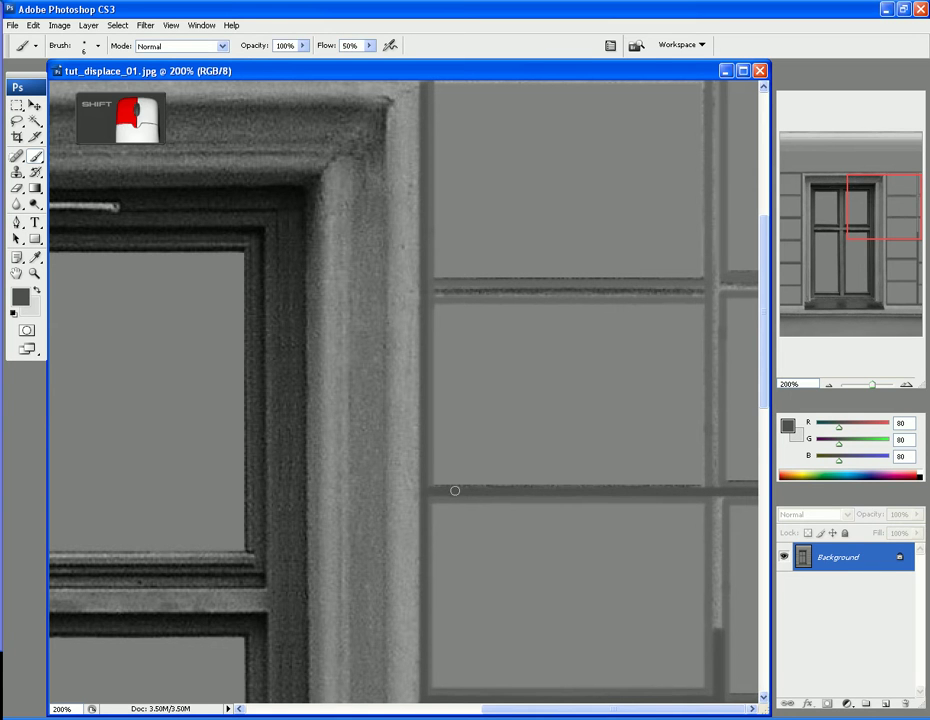
pyautogui.keyDown('shift'); pyautogui.click(706, 492); pyautogui.keyUp('shift')
pyautogui.keyDown('shift'); pyautogui.click(706, 488); pyautogui.keyUp('shift')
pyautogui.moveTo(429, 489); pyautogui.dragTo(430, 488)
pyautogui.moveTo(424, 293)
pyautogui.keyDown('shift'); pyautogui.mouseDown()
pyautogui.moveTo(712, 294)
pyautogui.moveTo(426, 287)
pyautogui.mouseUp(); pyautogui.keyUp('shift')
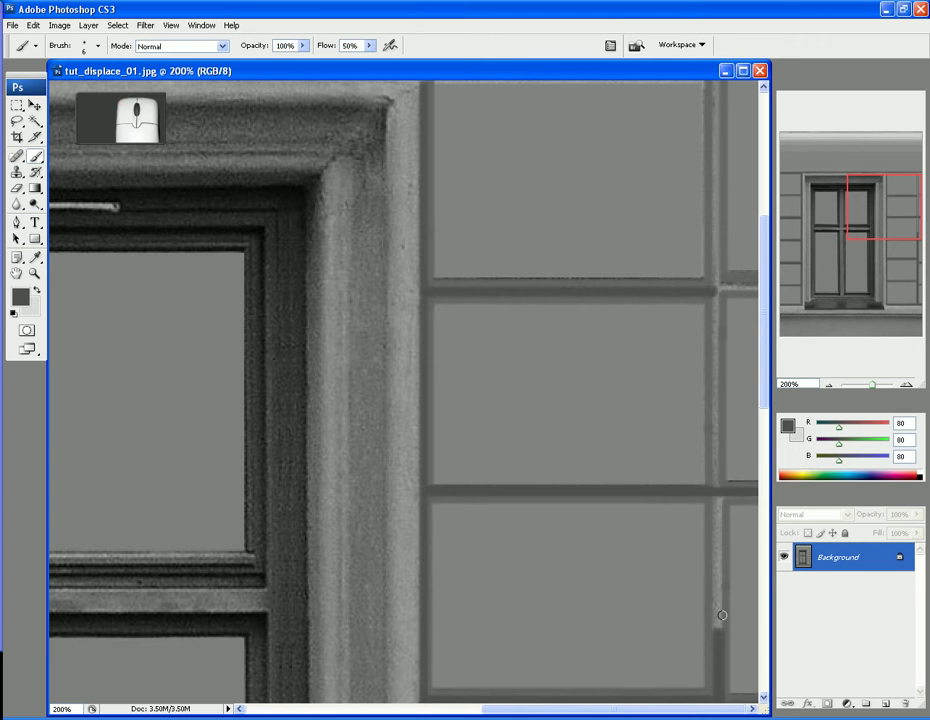
pyautogui.moveTo(717, 629)
pyautogui.keyDown('shift'); pyautogui.mouseDown()
pyautogui.moveTo(713, 84)
pyautogui.moveTo(726, 153)
pyautogui.moveTo(729, 695)
pyautogui.mouseUp(); pyautogui.keyUp('shift')
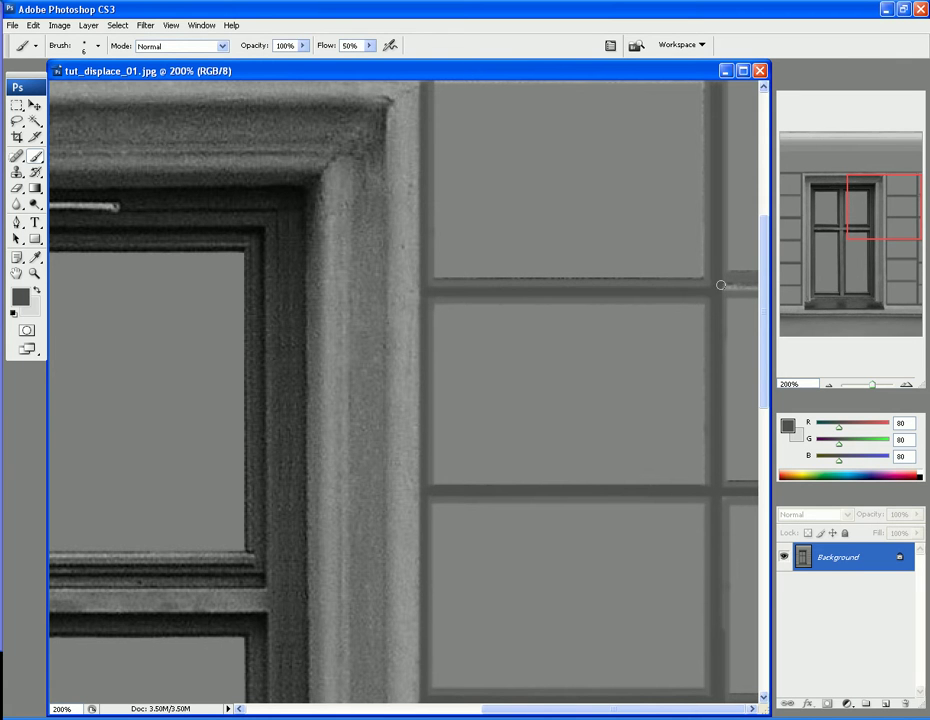
# - Paint a straight dark line along the panels' top edge
pyautogui.scroll(2, 714, 248)
pyautogui.scroll(1, 714, 248)
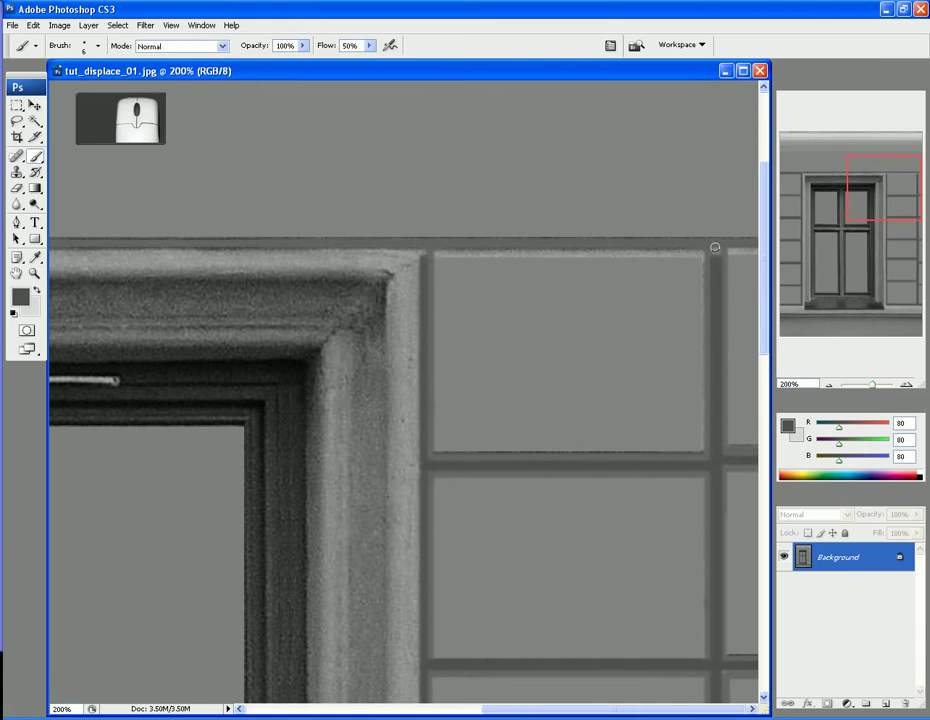
pyautogui.click(422, 253)
pyautogui.keyDown('shift'); pyautogui.moveTo(422, 253); pyautogui.dragTo(767, 262); pyautogui.keyUp('shift')
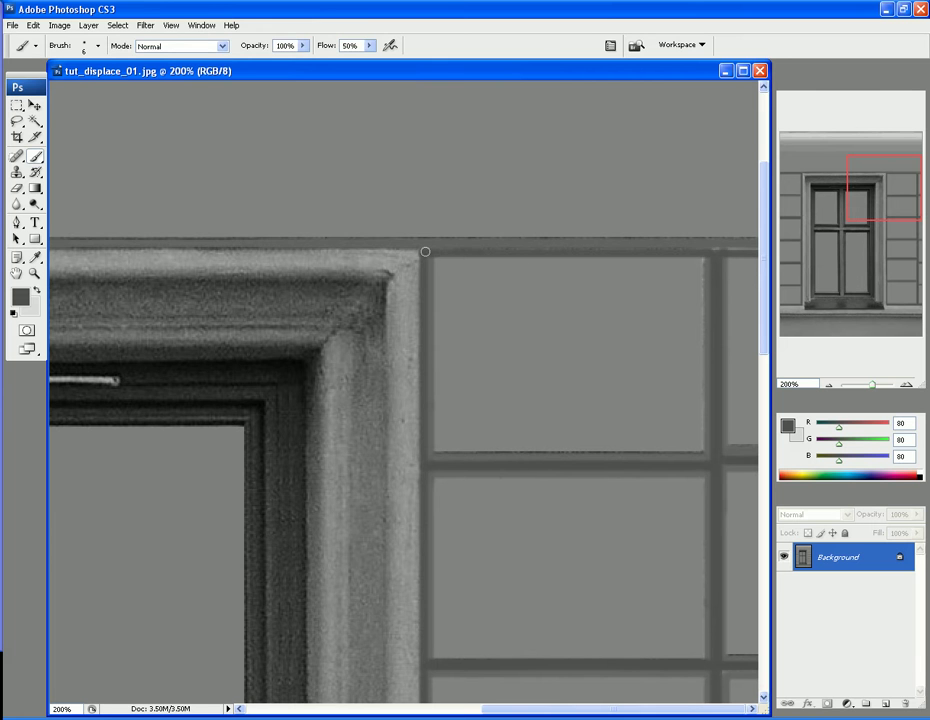
pyautogui.keyDown('shift'); pyautogui.moveTo(425, 251); pyautogui.dragTo(762, 251); pyautogui.keyUp('shift')
pyautogui.scroll(-15, 515, 341)
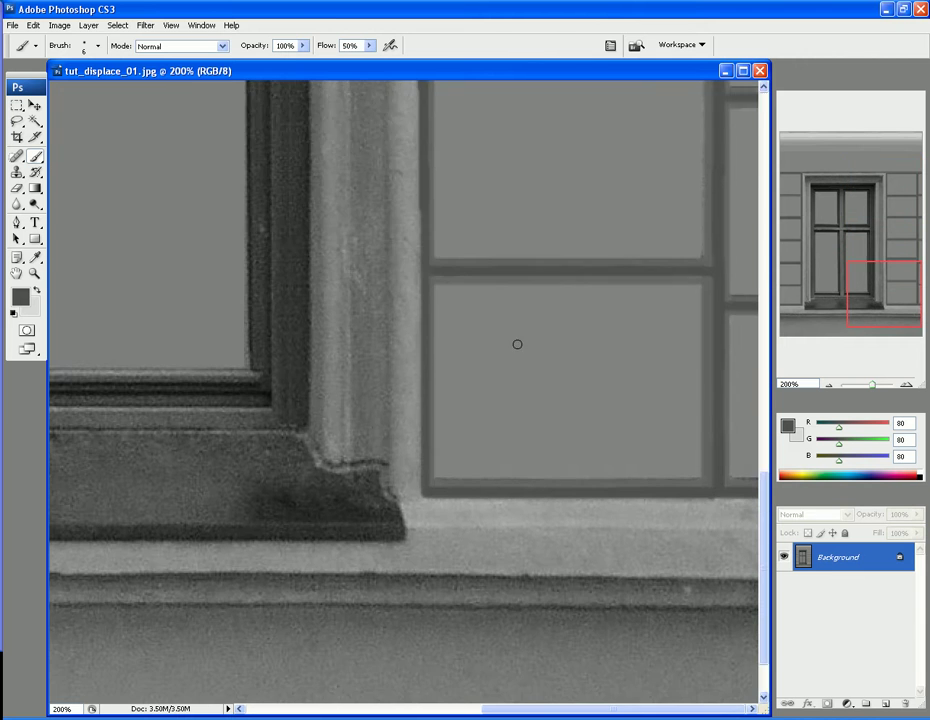
pyautogui.hotkey('ctrl', '-')
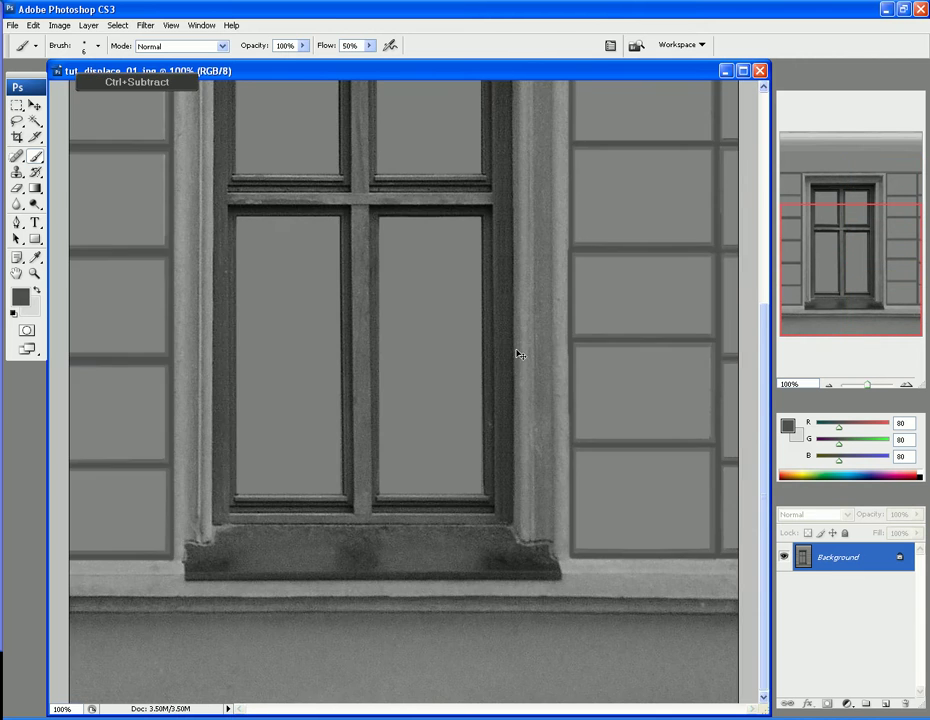
pyautogui.hotkey('ctrl', '-')
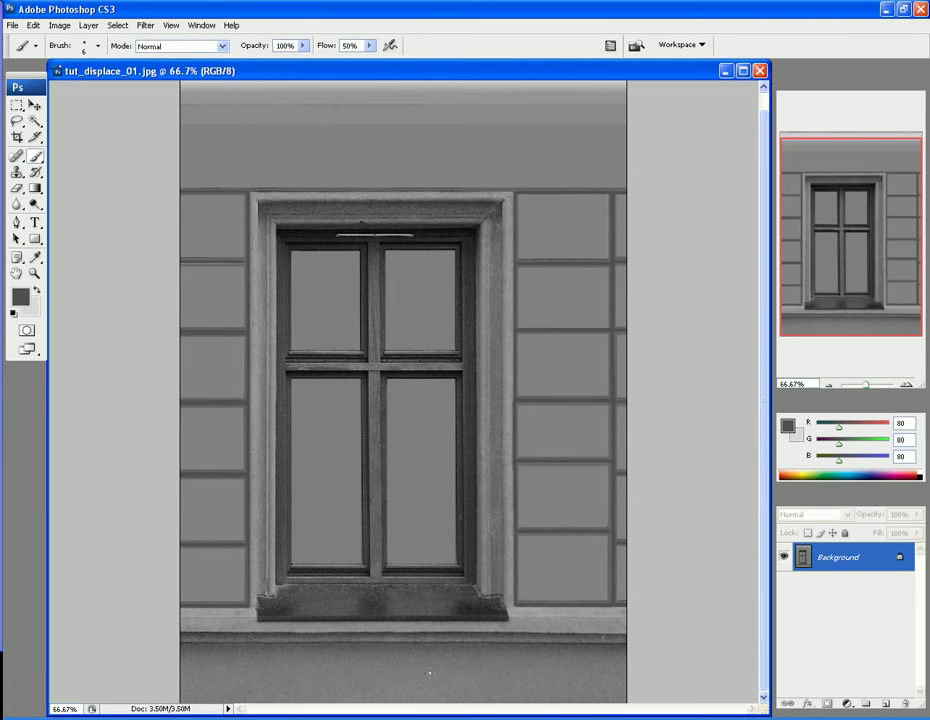
pyautogui.scroll(1, 433, 314)
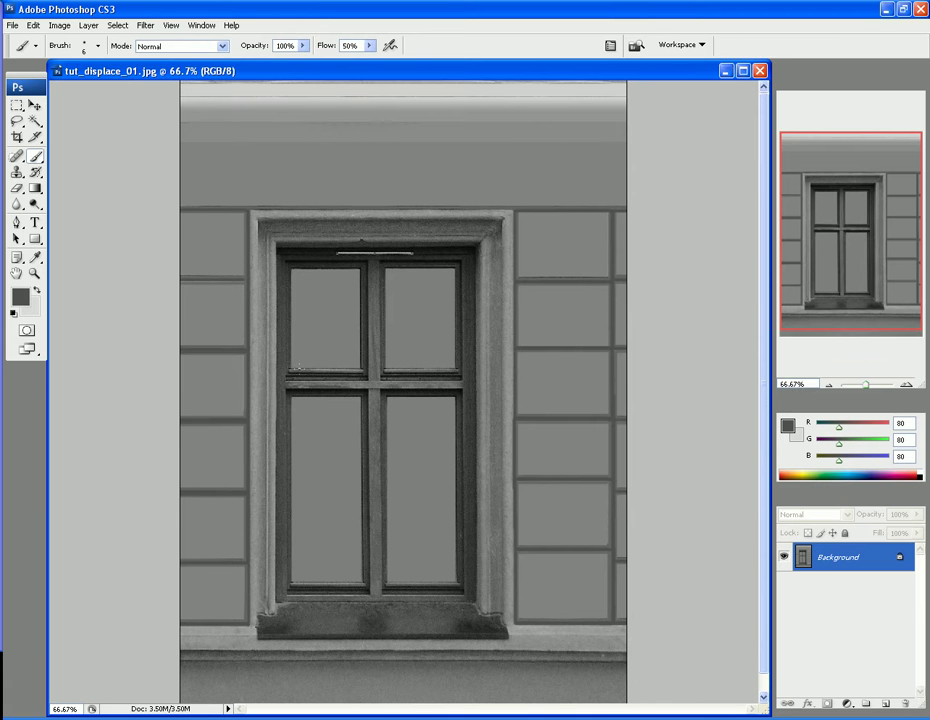
pyautogui.hotkey('ctrl', '+')
pyautogui.hotkey('ctrl', '+')
pyautogui.scroll(-6, 408, 466)
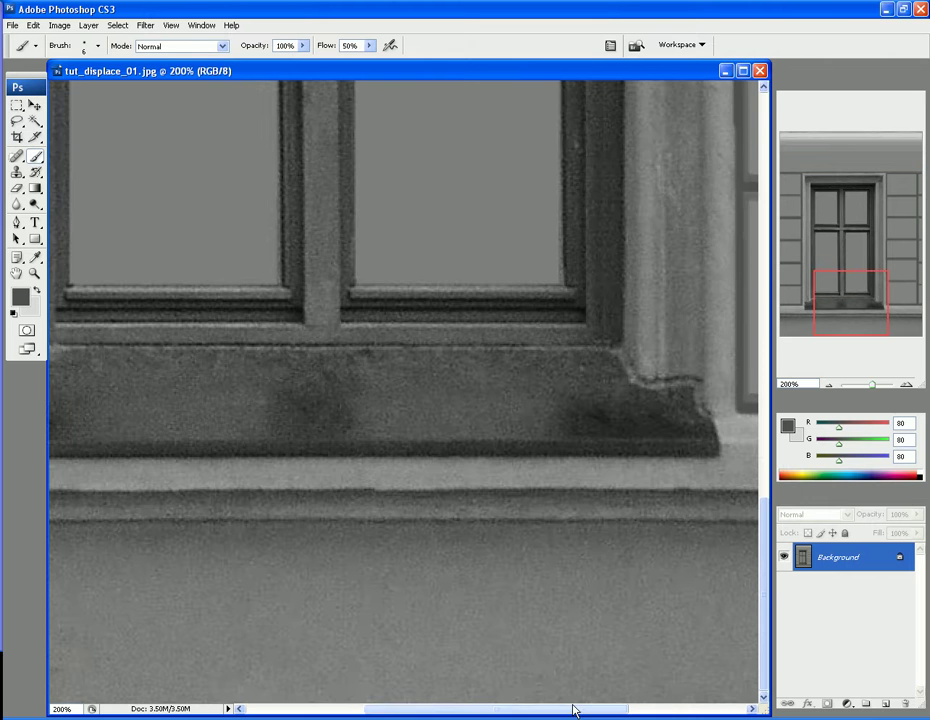
pyautogui.moveTo(575, 710); pyautogui.dragTo(423, 710)
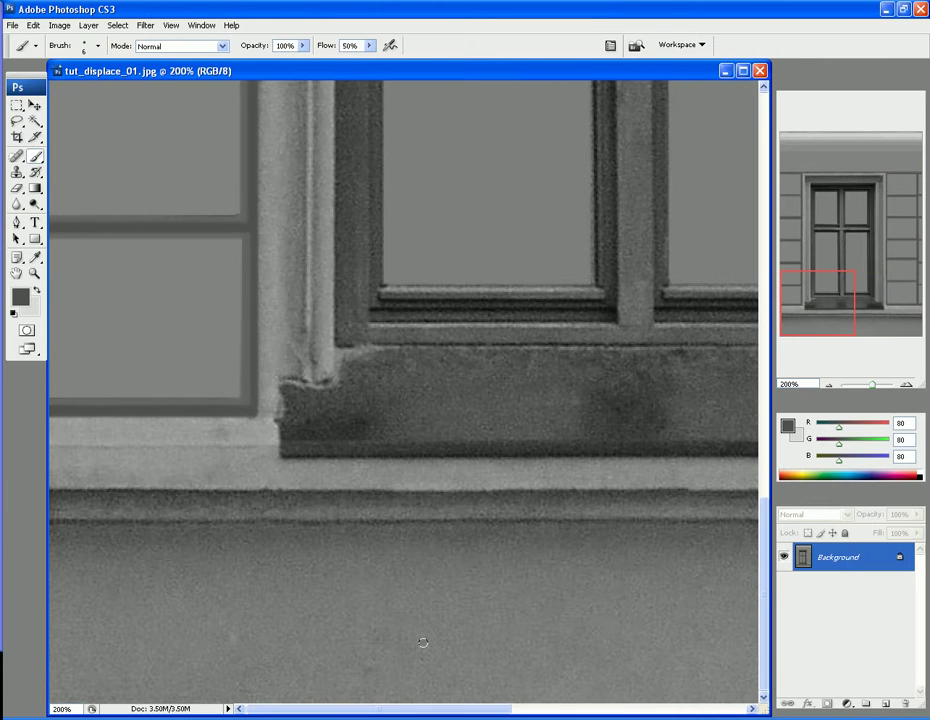
pyautogui.hotkey('ctrl', '-')
pyautogui.hotkey('ctrl', '-')
pyautogui.scroll(1, 403, 390)
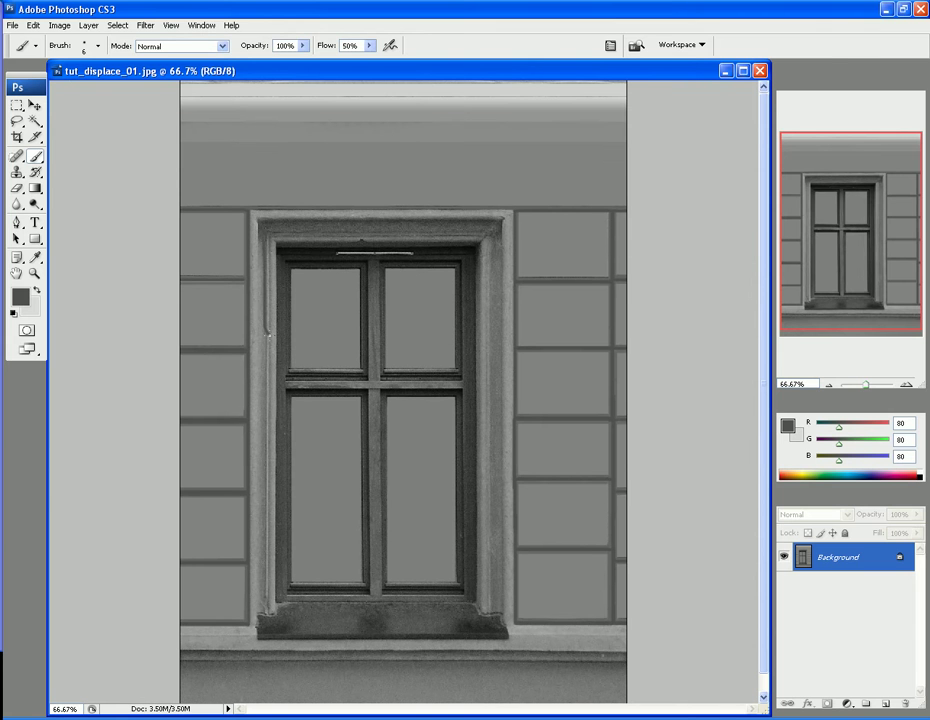
pyautogui.press('m')
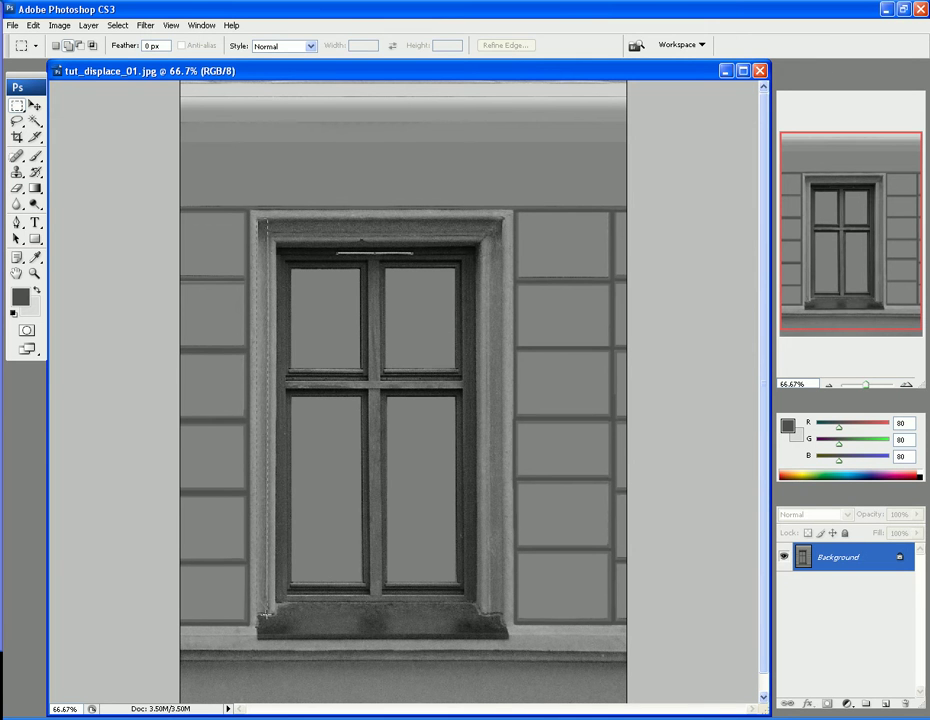
# - Select the window surround and subtract the inner area, leaving a frame-shaped selection
pyautogui.moveTo(260, 613); pyautogui.dragTo(268, 612)
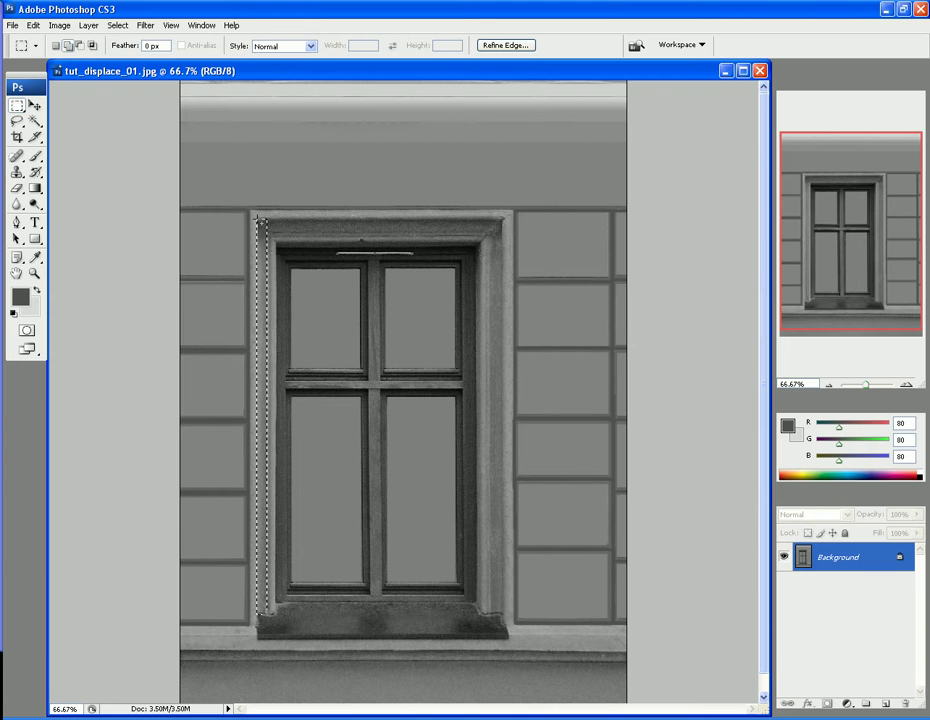
pyautogui.moveTo(258, 218); pyautogui.dragTo(297, 224)
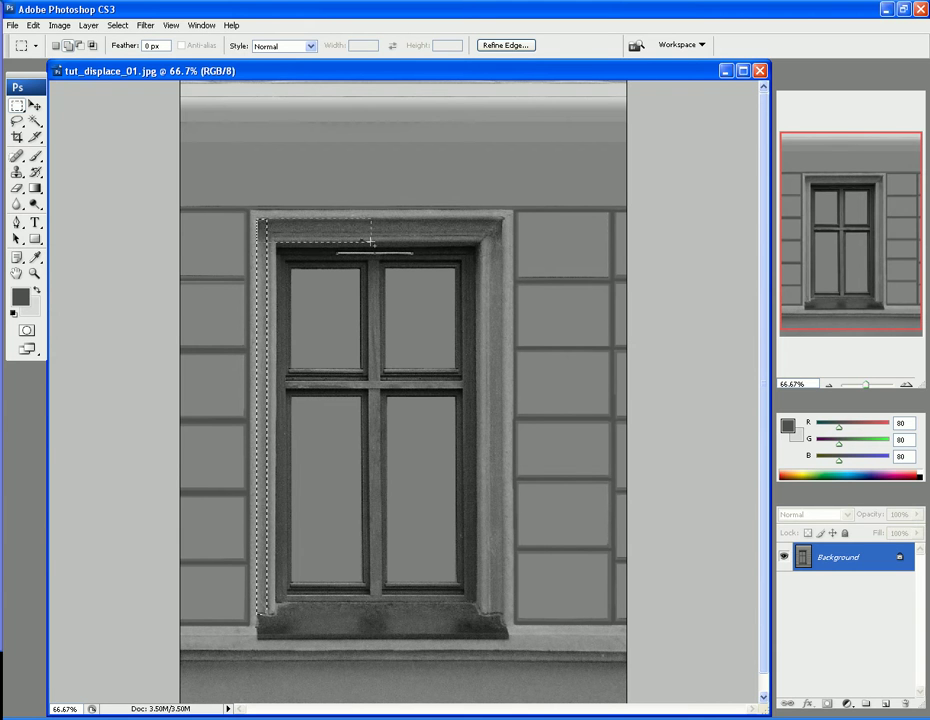
pyautogui.moveTo(479, 232); pyautogui.dragTo(503, 236)
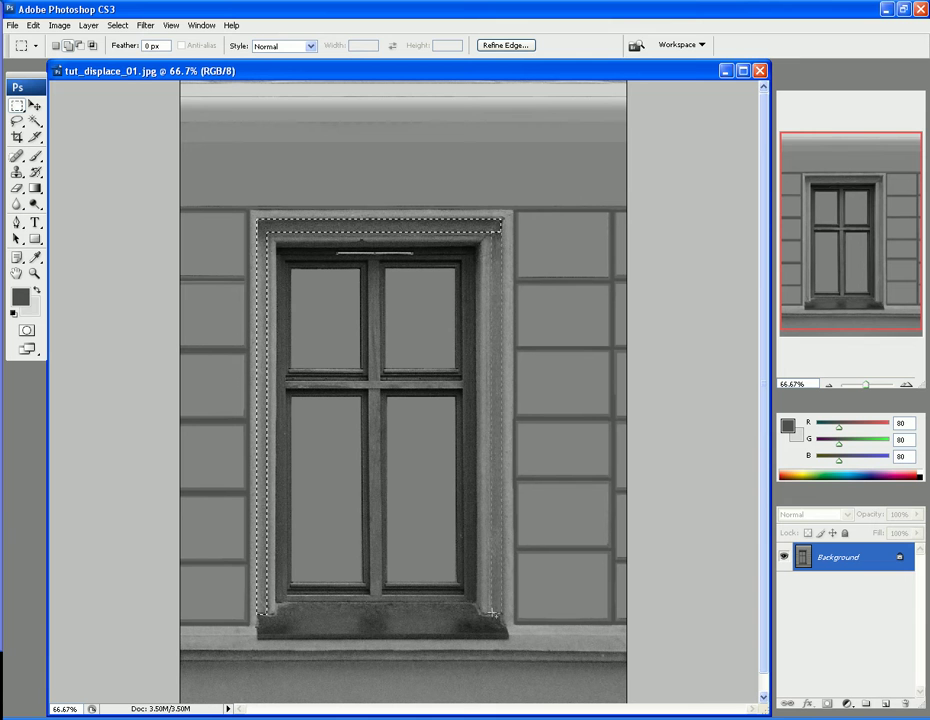
pyautogui.moveTo(491, 613); pyautogui.dragTo(491, 613)
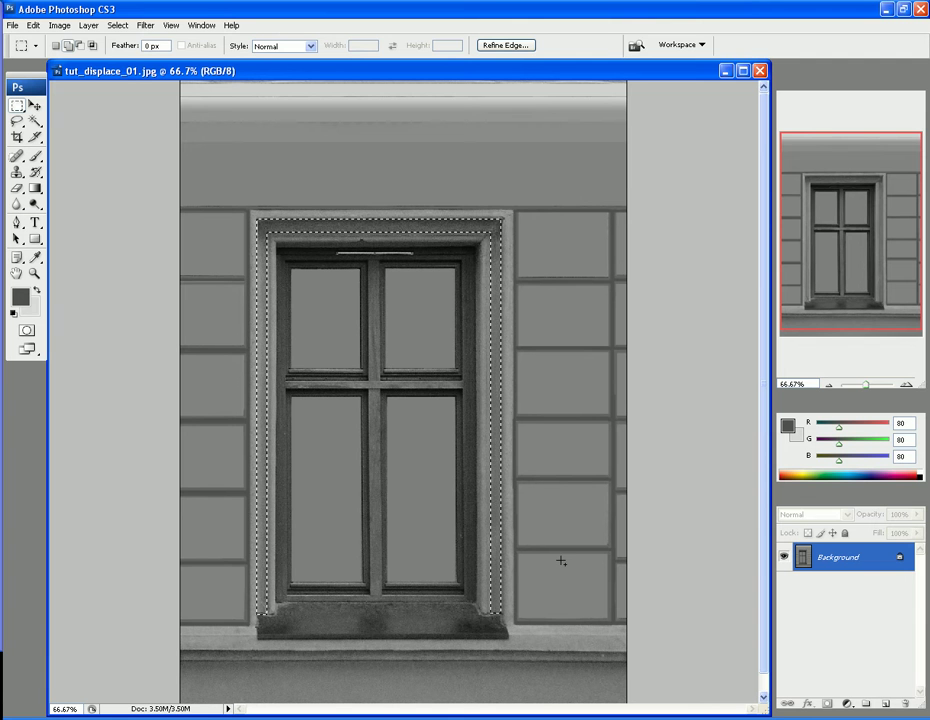
# - Brush the surround selection an even mid grey at 95 px, then deselect
pyautogui.click(35, 156)
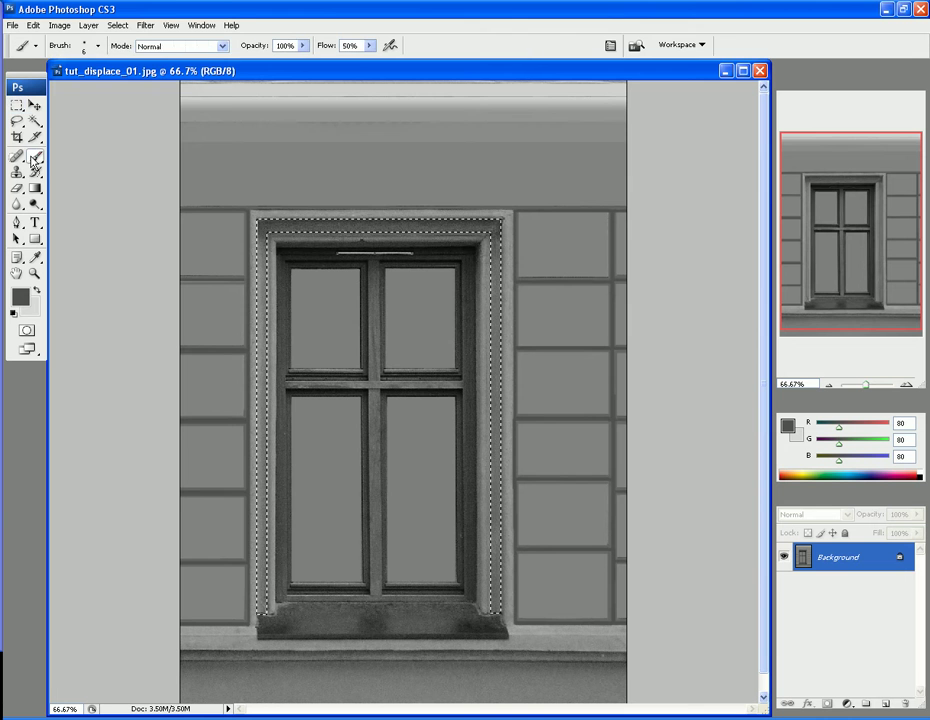
pyautogui.click(98, 46)
pyautogui.click(88, 85)
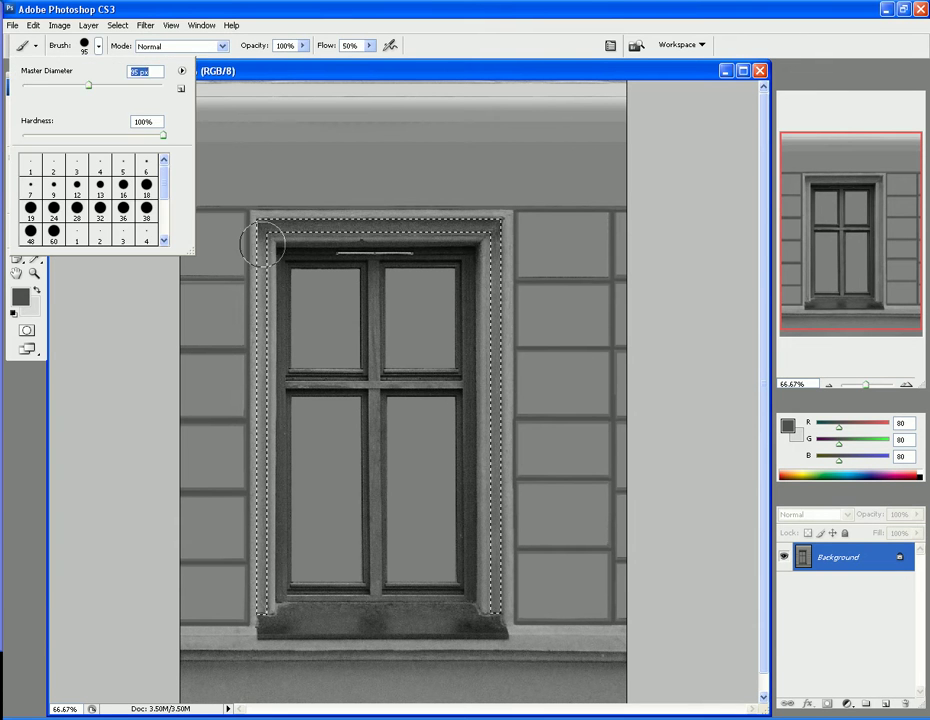
pyautogui.click(253, 212)
pyautogui.moveTo(260, 459)
pyautogui.mouseDown()
pyautogui.moveTo(271, 616)
pyautogui.moveTo(255, 420)
pyautogui.moveTo(263, 316)
pyautogui.moveTo(289, 231)
pyautogui.moveTo(401, 221)
pyautogui.moveTo(281, 226)
pyautogui.moveTo(520, 222)
pyautogui.moveTo(502, 234)
pyautogui.moveTo(517, 511)
pyautogui.moveTo(509, 377)
pyautogui.moveTo(498, 404)
pyautogui.moveTo(497, 612)
pyautogui.moveTo(525, 513)
pyautogui.mouseUp()
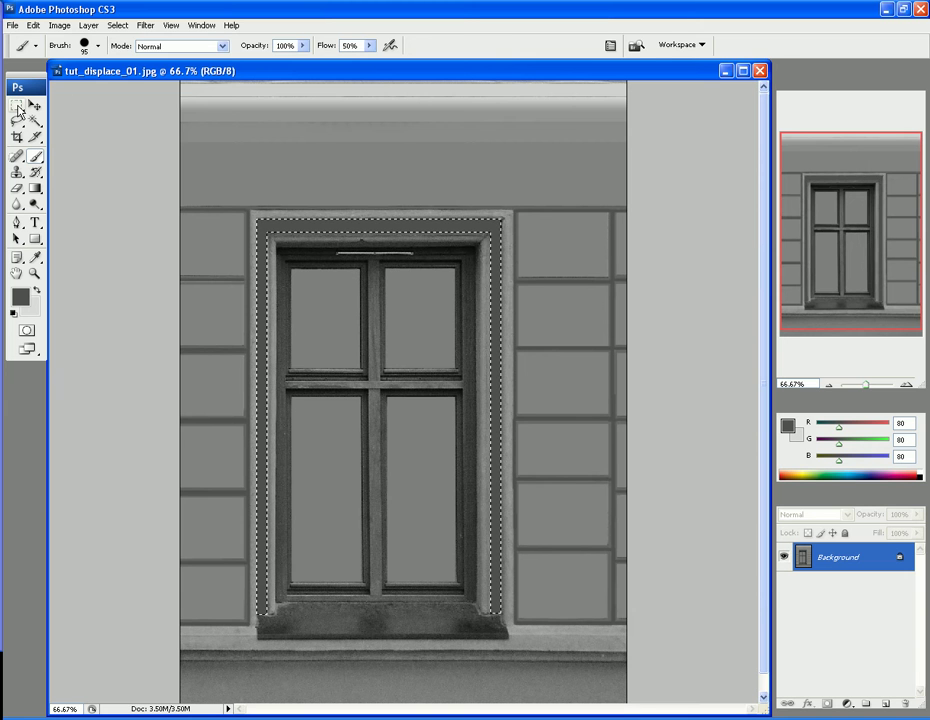
pyautogui.hotkey('ctrl', 'd')
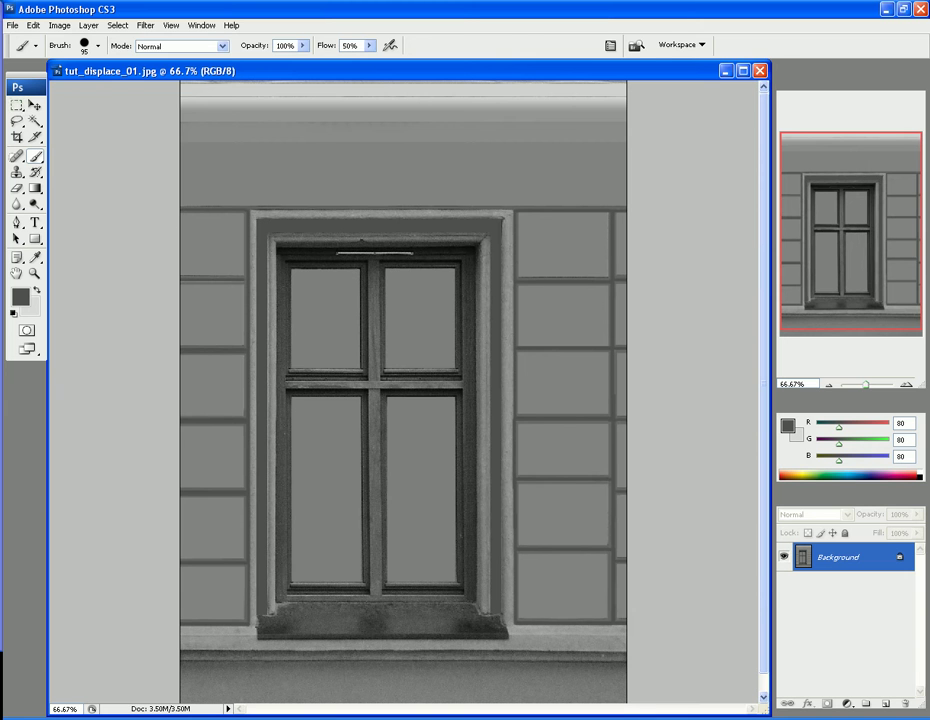
# - Select the inner frame band's strips with the Rectangular Marquee
pyautogui.click(16, 104)
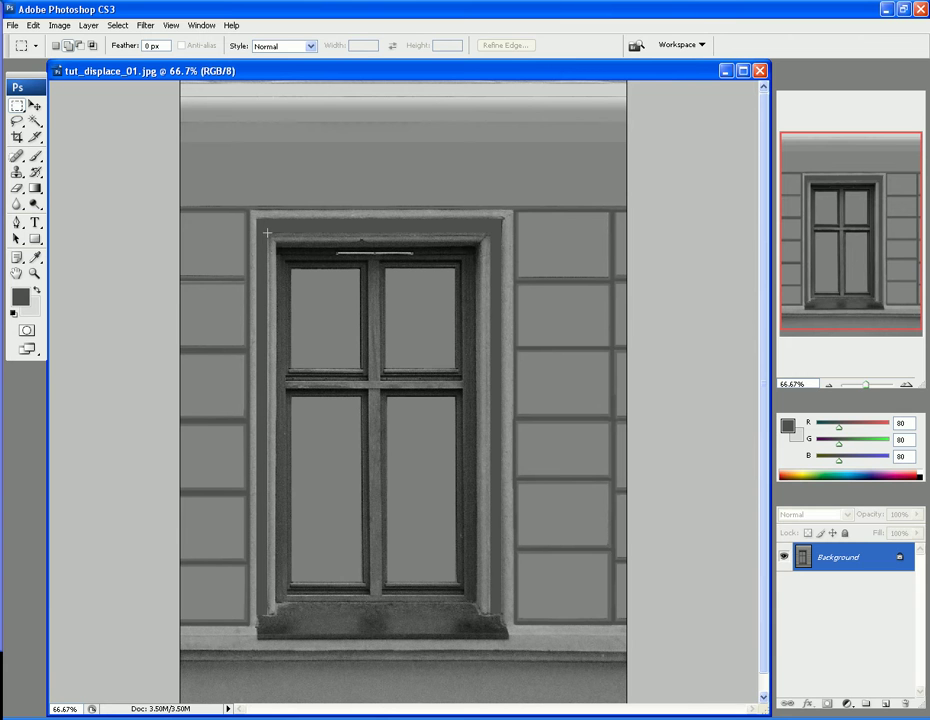
pyautogui.moveTo(346, 241); pyautogui.dragTo(479, 613)
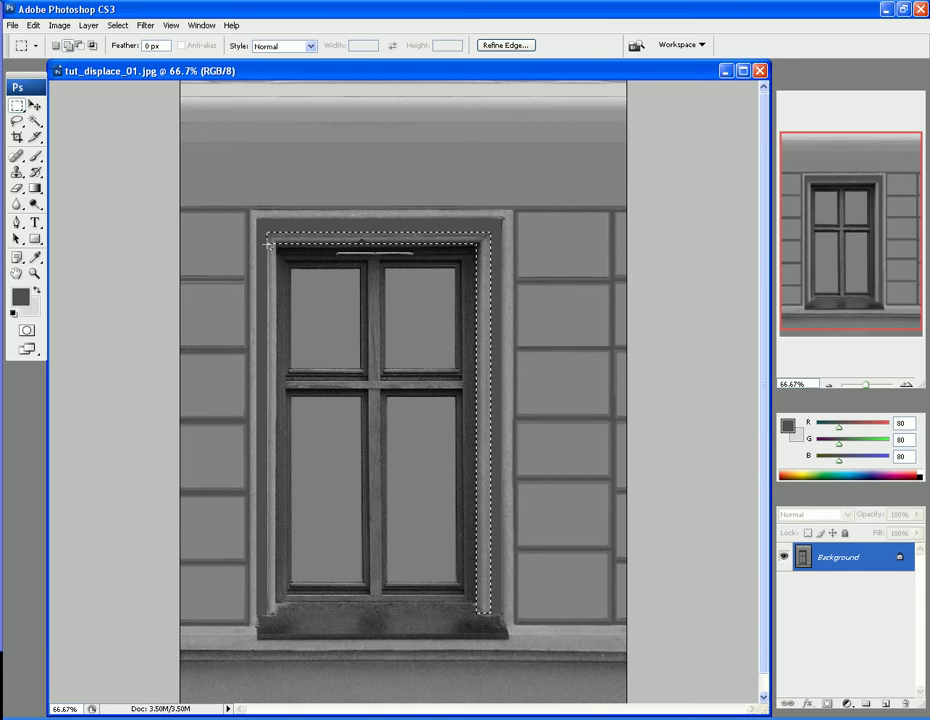
pyautogui.moveTo(268, 243); pyautogui.dragTo(273, 613)
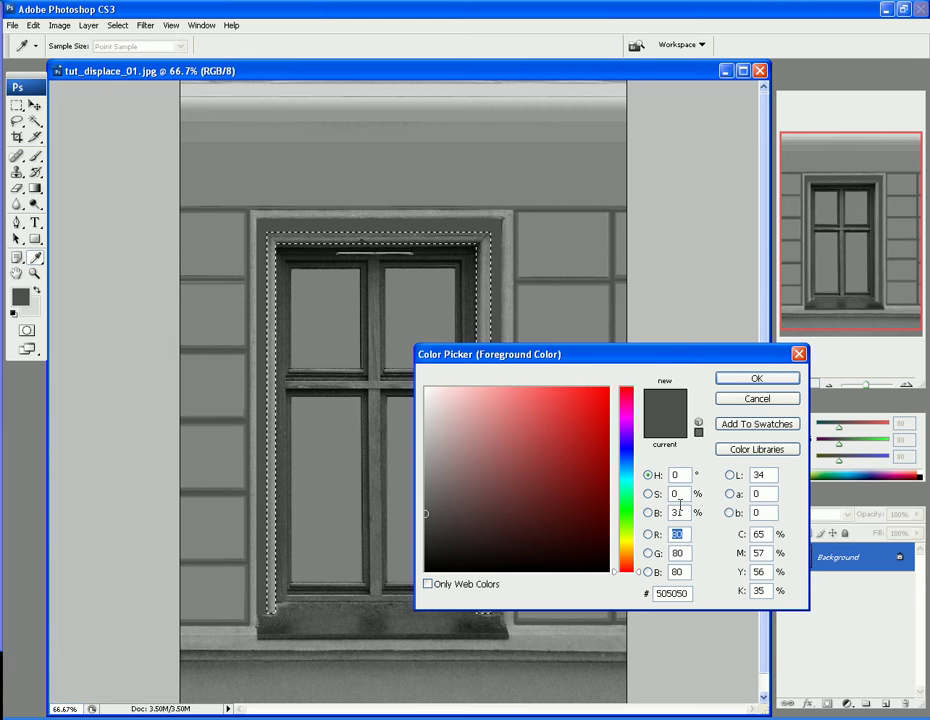
# - Set the foreground to RGB 65, 65, 65 and brush the inner frame band darker grey
pyautogui.write('65')
pyautogui.press('Tab')
pyautogui.write('65')
pyautogui.press('Tab')
pyautogui.write('65')
pyautogui.press('Tab')
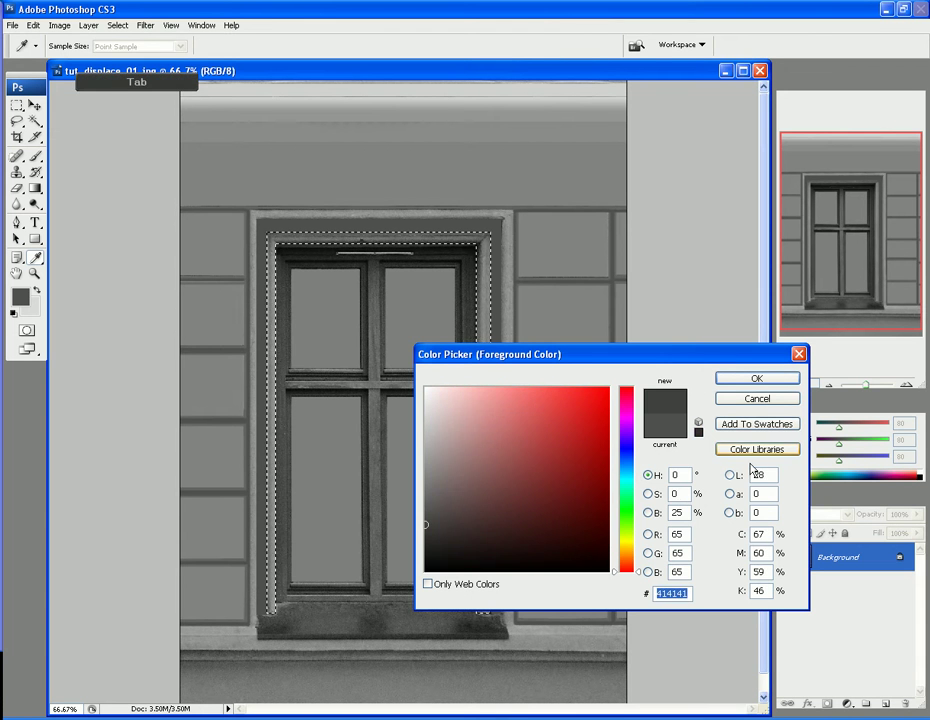
pyautogui.click(757, 379)
pyautogui.press('m')
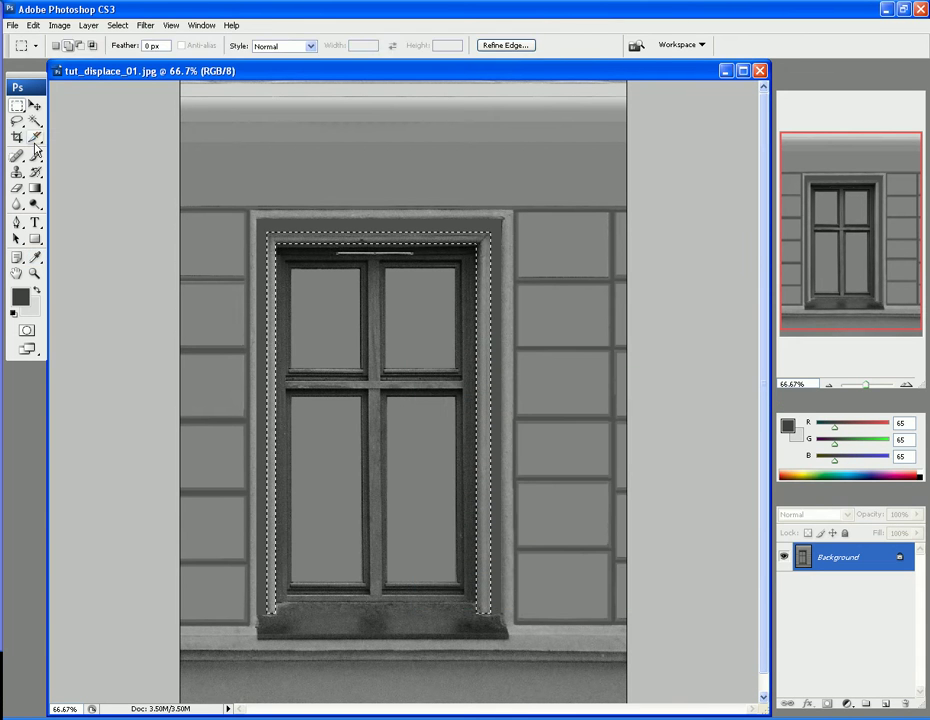
pyautogui.press('b')
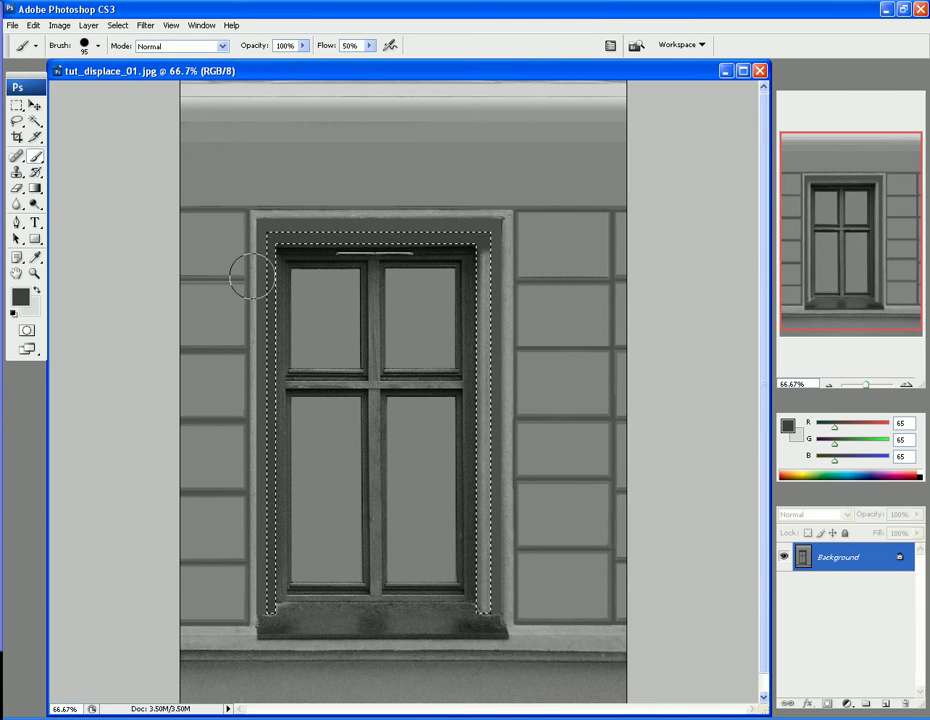
pyautogui.moveTo(486, 280)
pyautogui.mouseDown()
pyautogui.moveTo(490, 413)
pyautogui.moveTo(482, 509)
pyautogui.moveTo(467, 554)
pyautogui.moveTo(503, 597)
pyautogui.mouseUp()
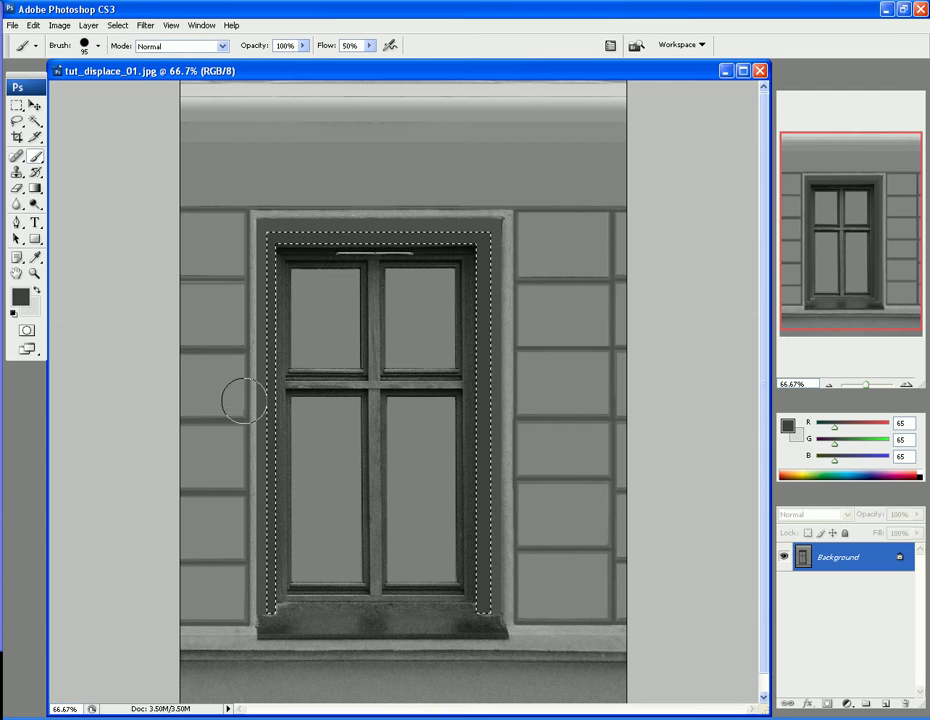
# - Reselect the window, switch to Subtract from selection, and cut out a pane, undoing one cut
pyautogui.click(17, 105)
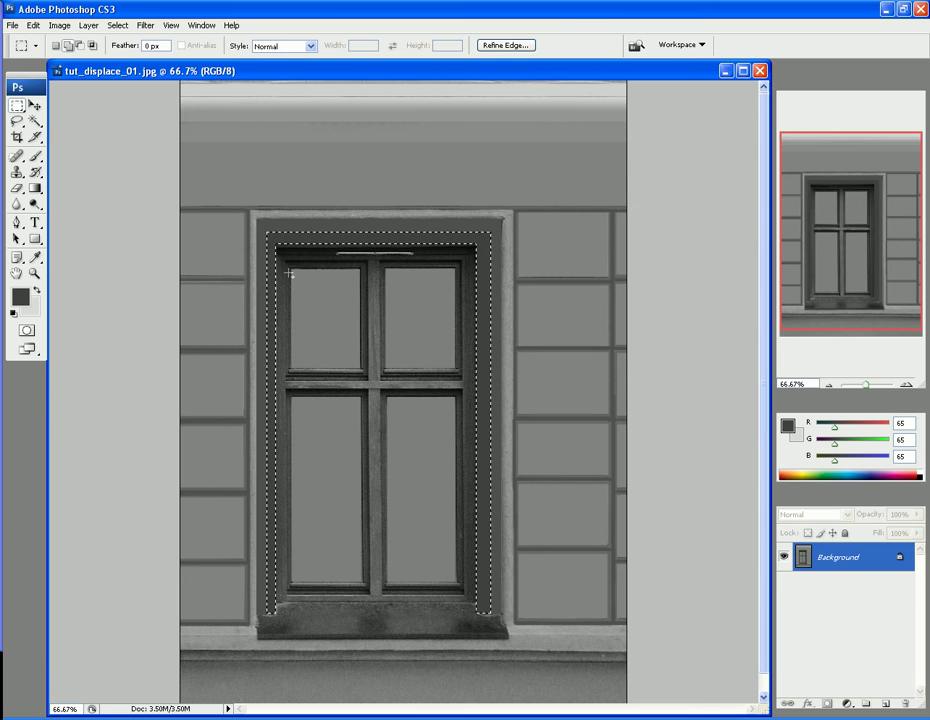
pyautogui.hotkey('ctrl', 'd')
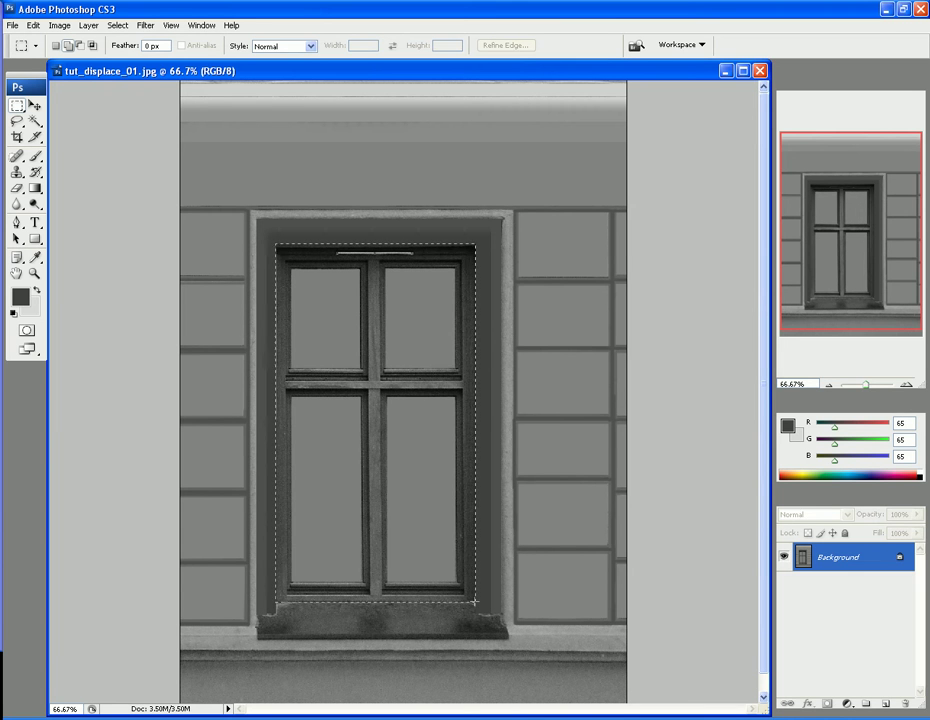
pyautogui.hotkey('ctrl', 'shift', 'd')
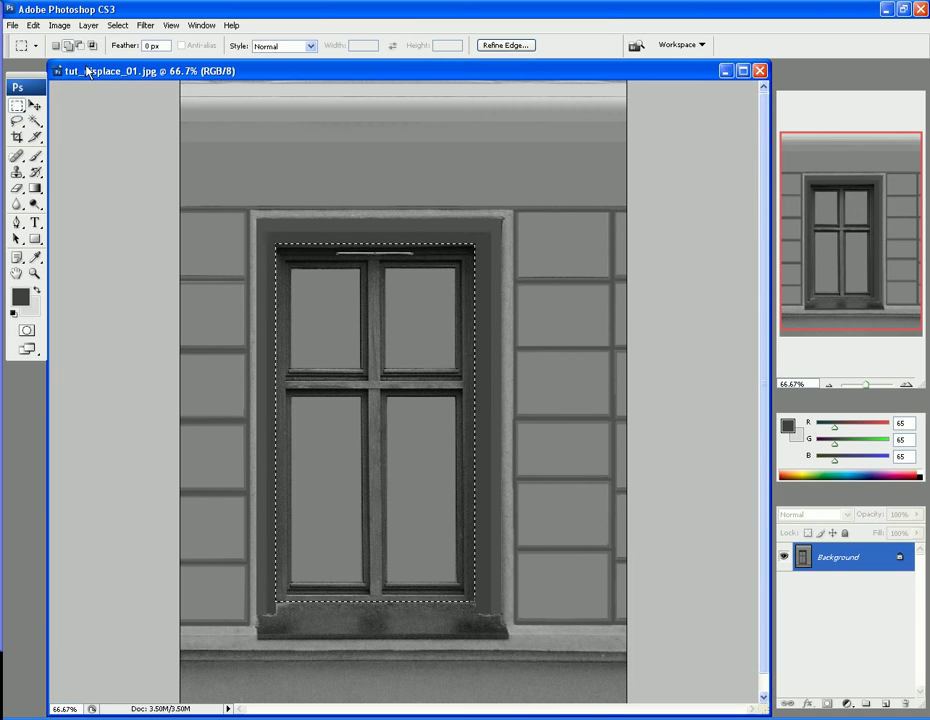
pyautogui.click(82, 46)
pyautogui.moveTo(358, 368); pyautogui.dragTo(359, 369)
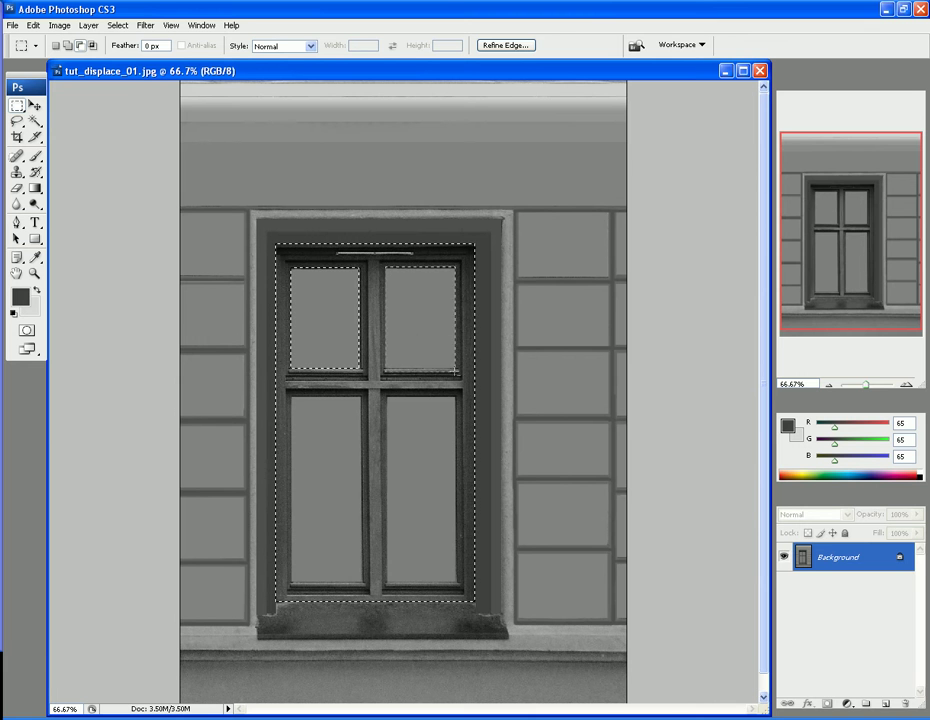
pyautogui.hotkey('ctrl', 'z')
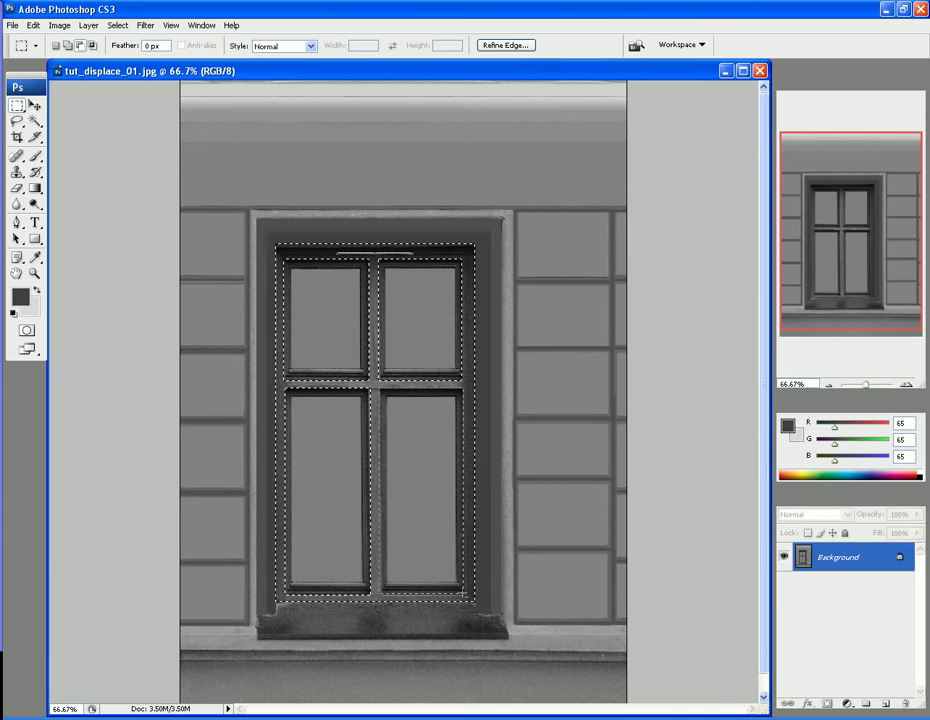
# - Set the foreground colour to RGB 55, 55, 55
pyautogui.click(21, 302)
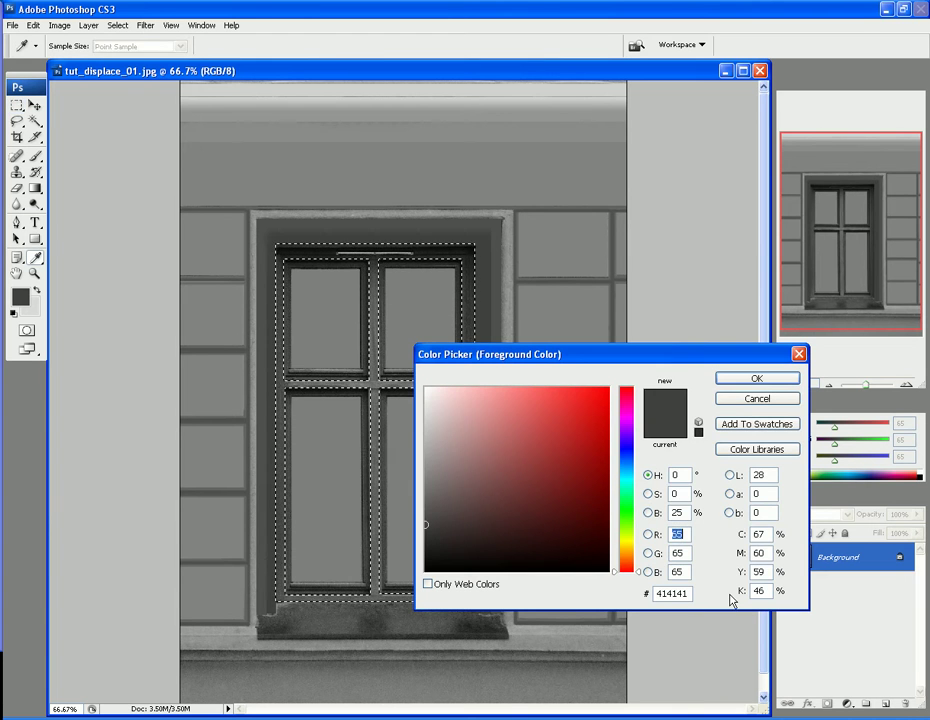
pyautogui.write('55')
pyautogui.press('Tab')
pyautogui.write('55')
pyautogui.press('Tab')
pyautogui.write('55')
pyautogui.press('Tab')
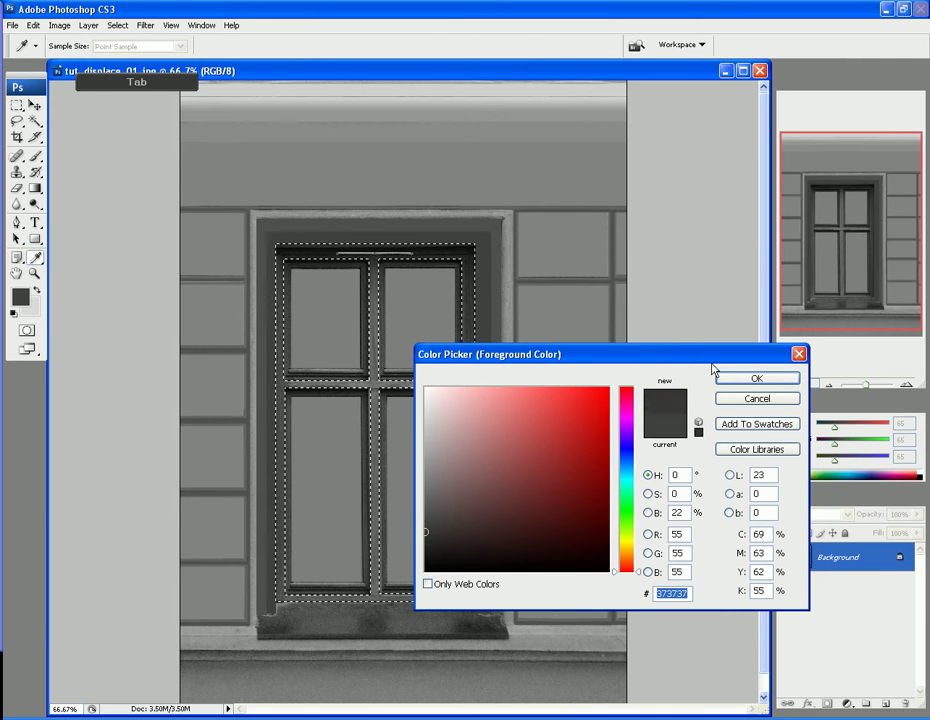
pyautogui.click(758, 379)
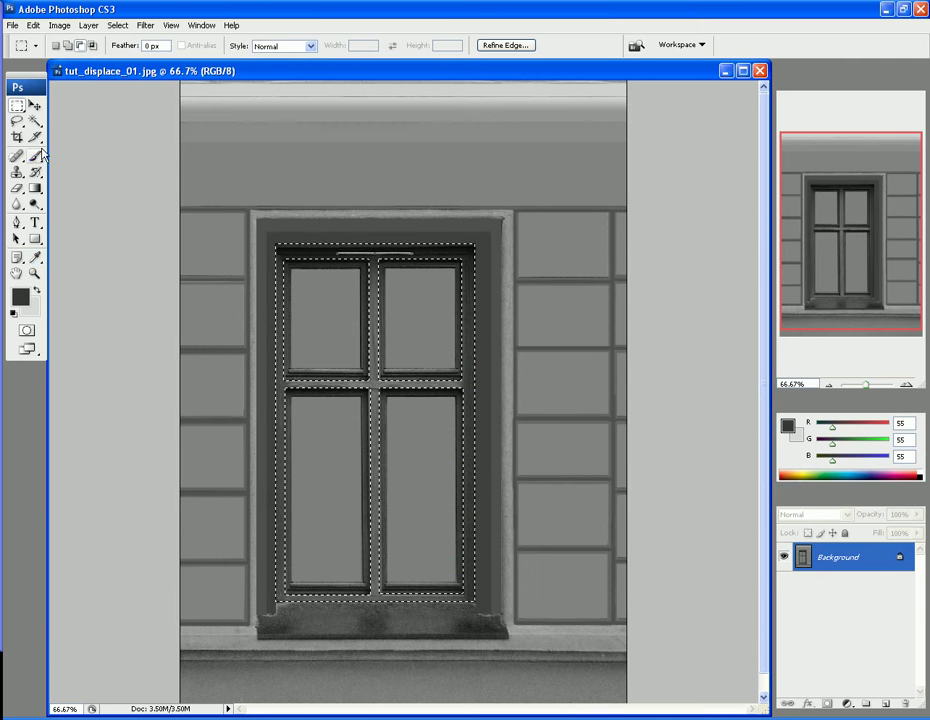
# - Brush over the marks on the top and middle rails, then invert the selection
pyautogui.click(36, 157)
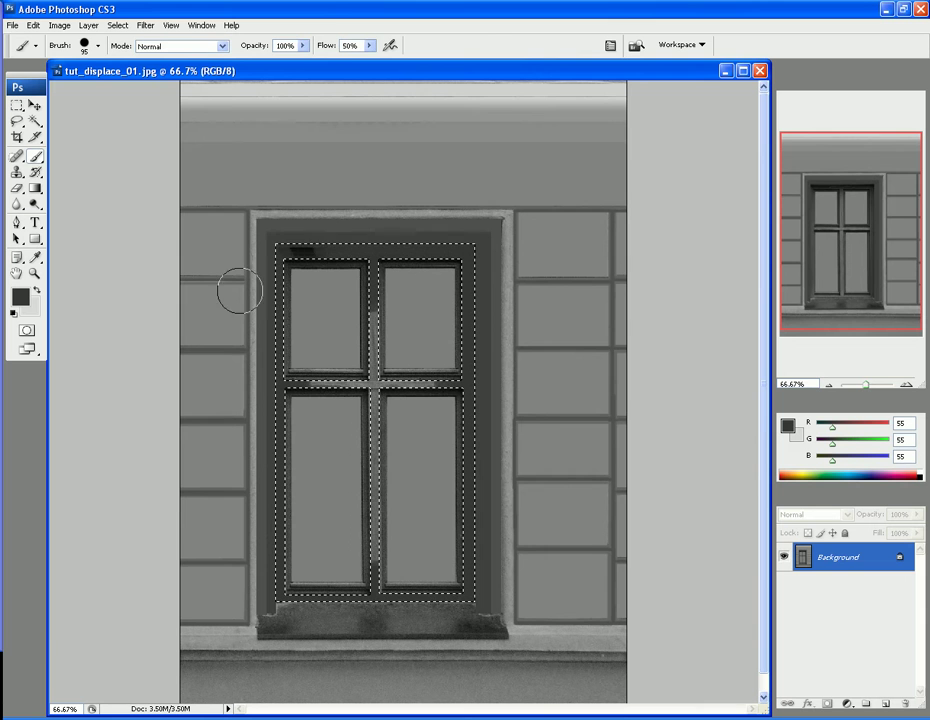
pyautogui.moveTo(458, 255)
pyautogui.mouseDown()
pyautogui.moveTo(435, 199)
pyautogui.moveTo(236, 277)
pyautogui.mouseUp()
pyautogui.click(336, 381)
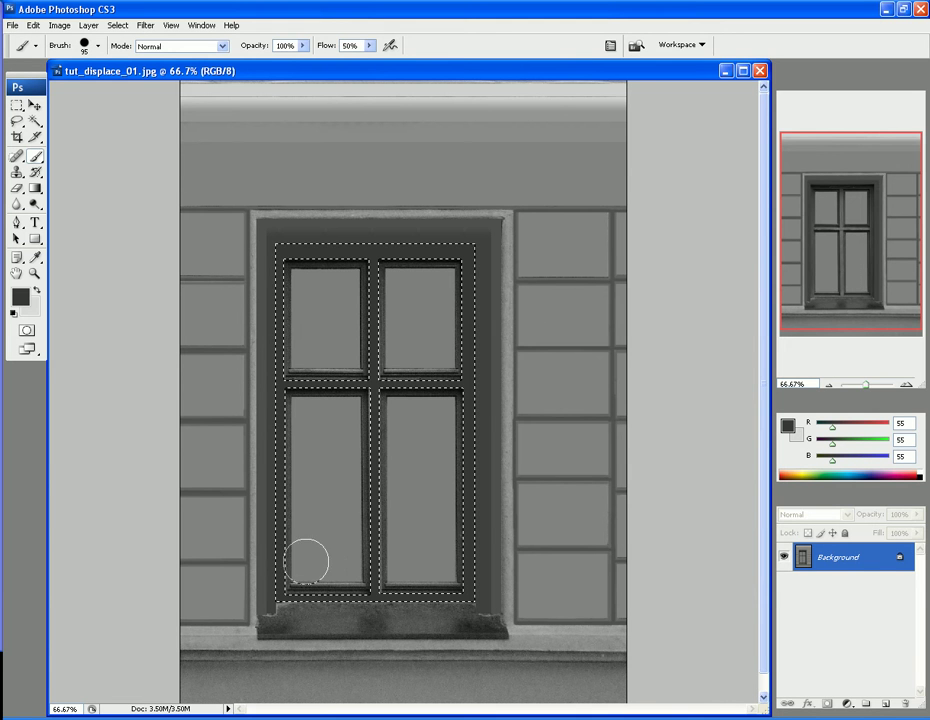
pyautogui.hotkey('ctrl', 'i')
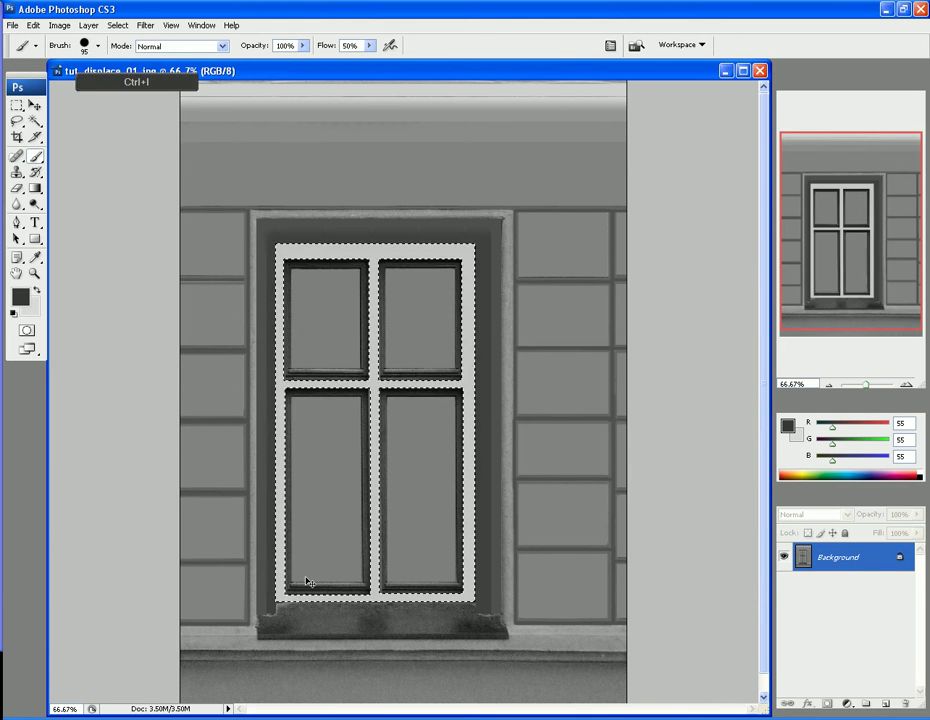
pyautogui.hotkey('ctrl', 'z')
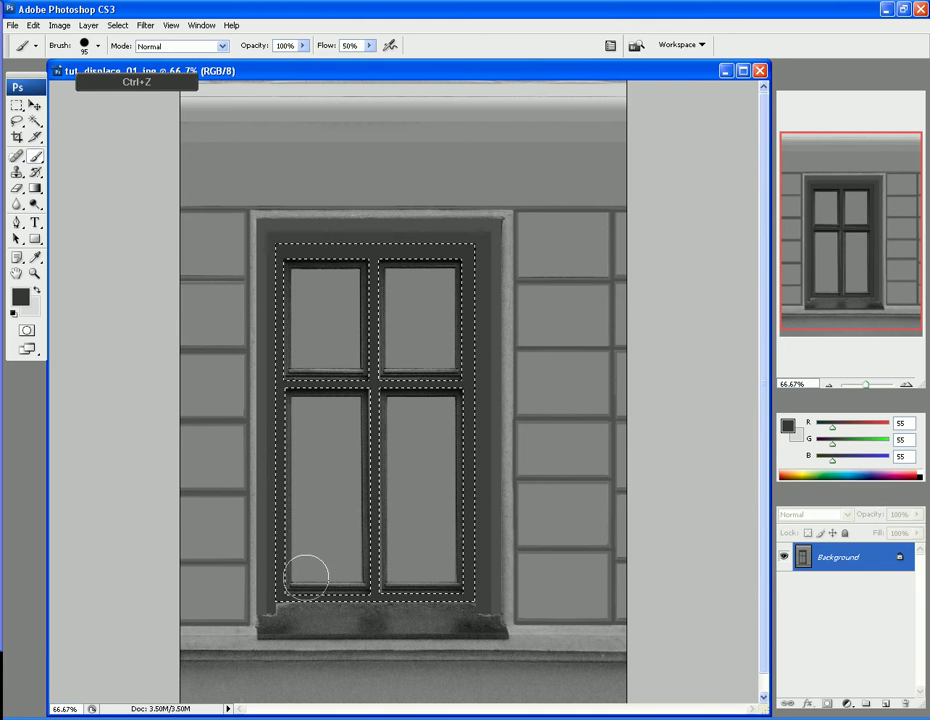
pyautogui.hotkey('ctrl', 'shift', 'i')
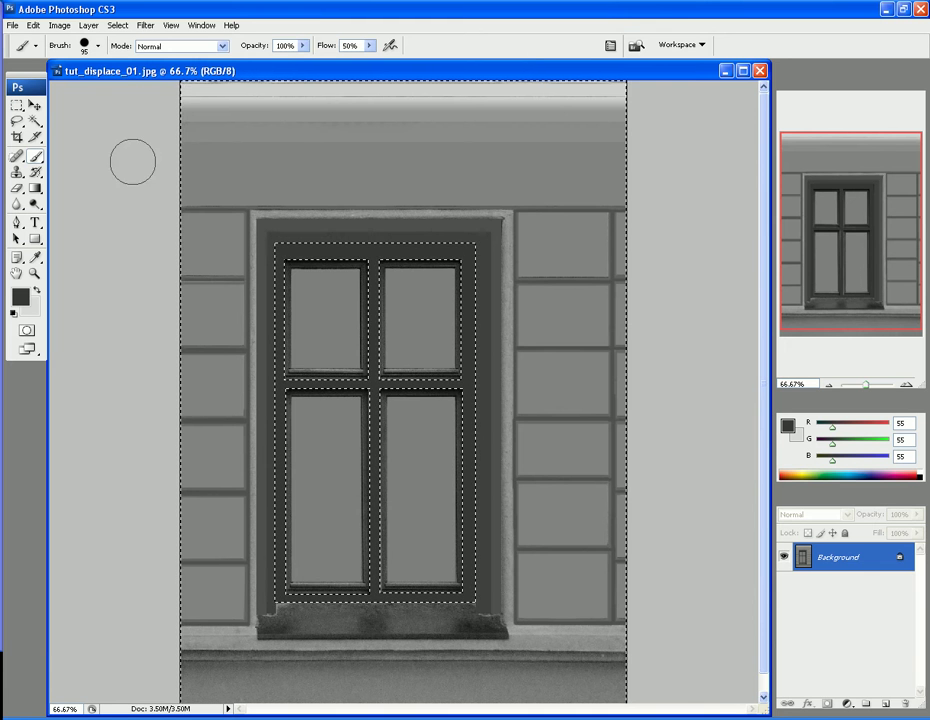
# - Adjust the selection beside the lower-right pane with the Rectangular Marquee
pyautogui.click(19, 102)
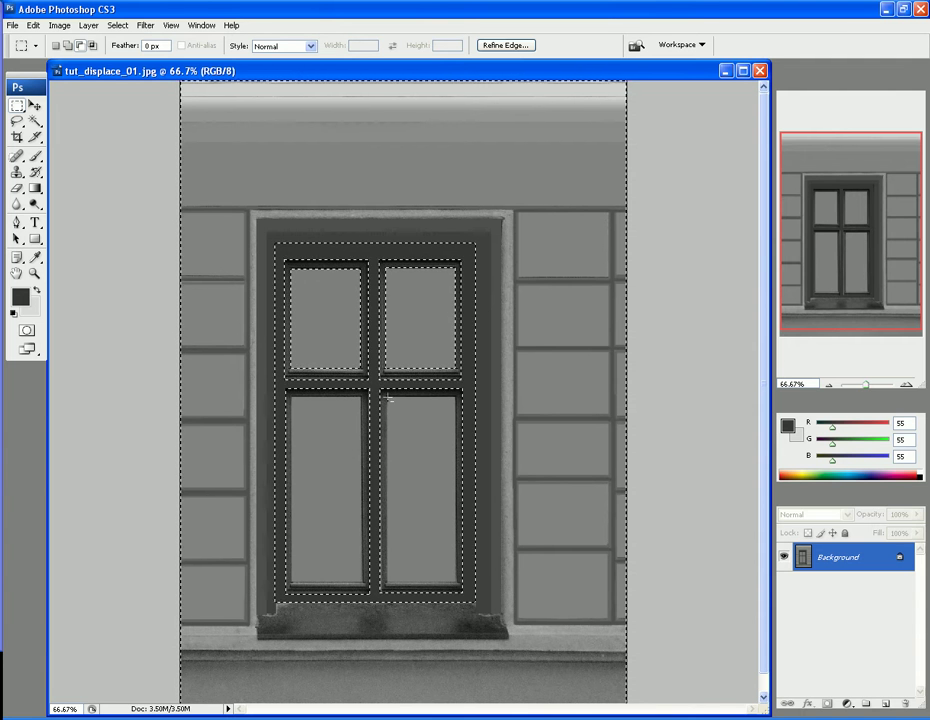
pyautogui.moveTo(460, 397); pyautogui.dragTo(479, 524)
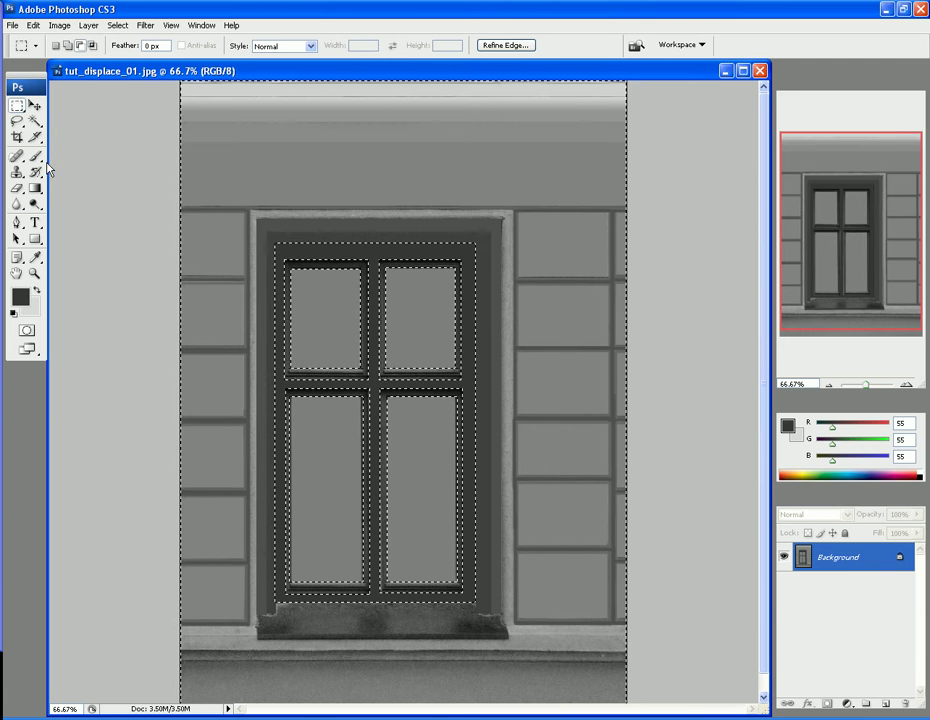
# - Set the foreground colour to RGB 45, 45, 45
pyautogui.click(22, 297)
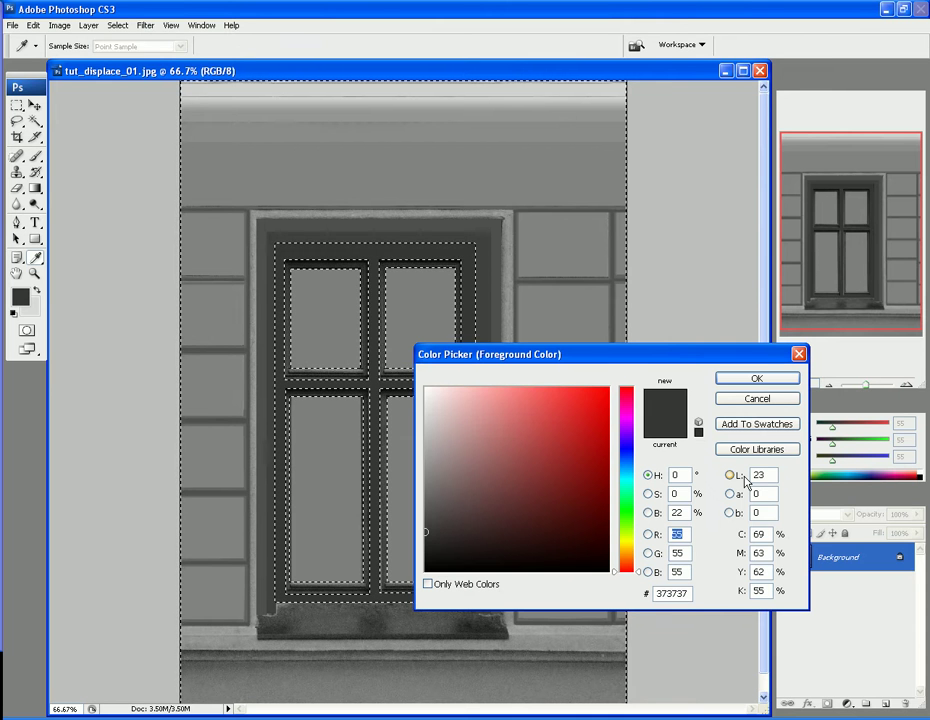
pyautogui.write('45')
pyautogui.press('Tab')
pyautogui.write('45')
pyautogui.press('Tab')
pyautogui.write('45')
pyautogui.press('Tab')
pyautogui.click(772, 380)
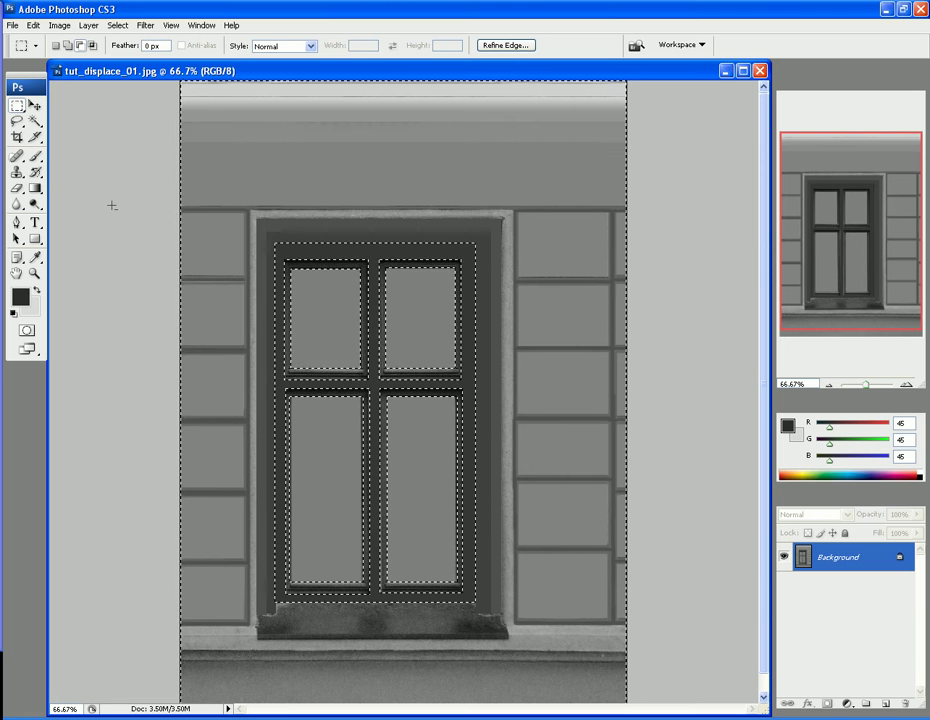
# - Brush 45-gray over the muntins and rails, undo one stray stroke, then deselect
pyautogui.click(36, 157)
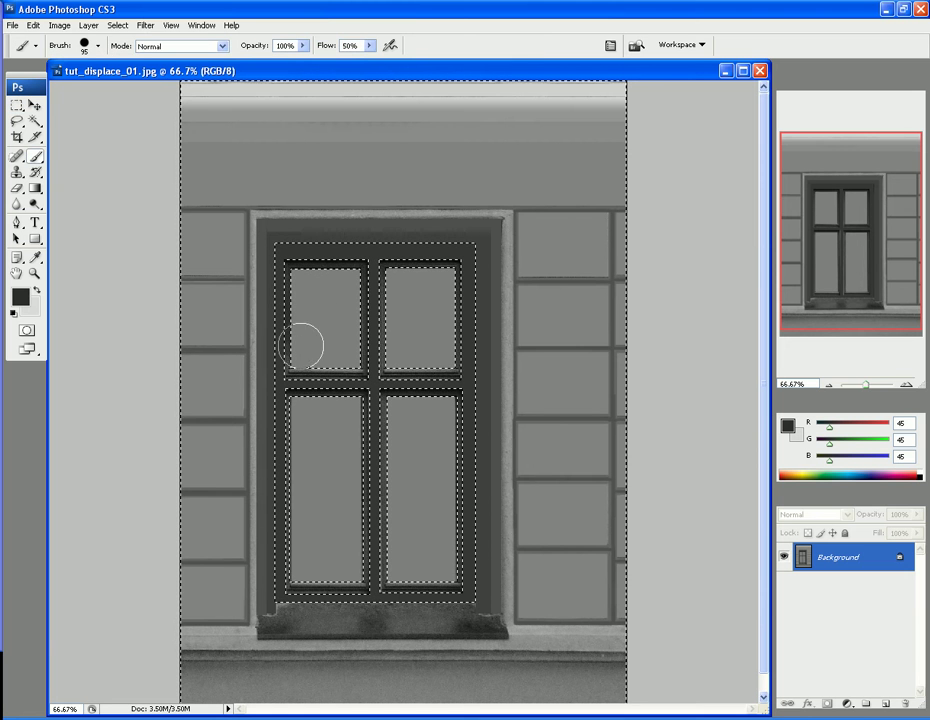
pyautogui.moveTo(307, 362); pyautogui.dragTo(308, 401)
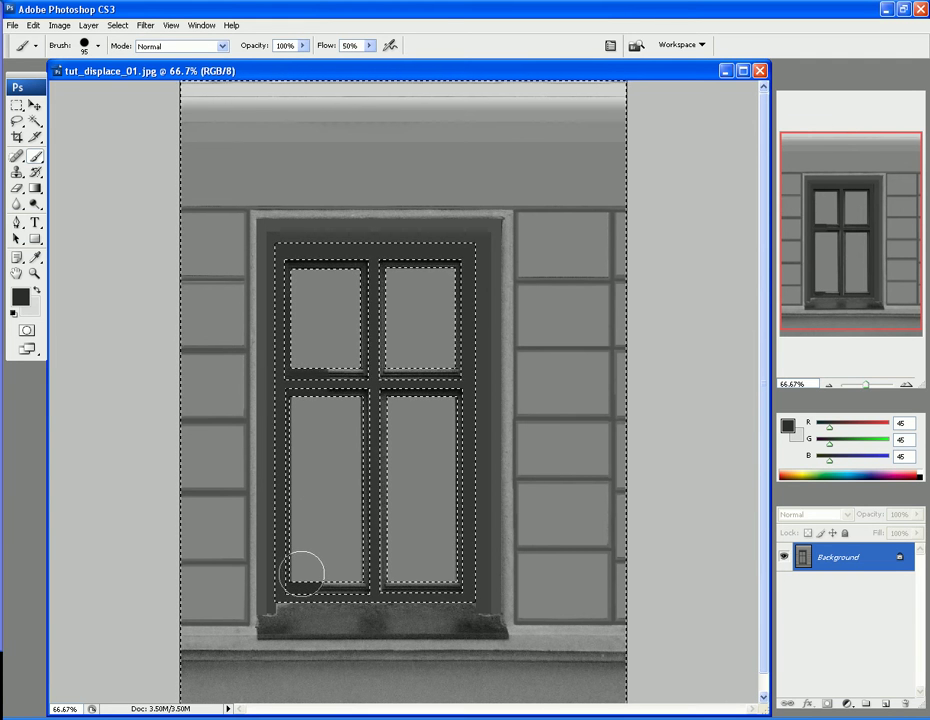
pyautogui.moveTo(303, 576); pyautogui.dragTo(424, 574)
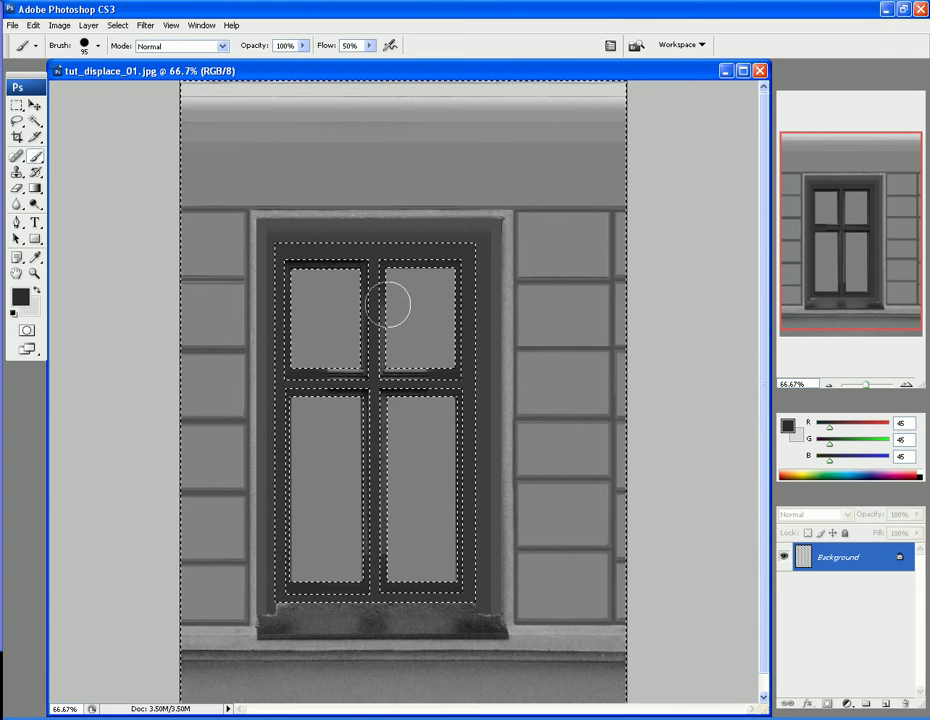
pyautogui.moveTo(416, 369); pyautogui.dragTo(322, 367)
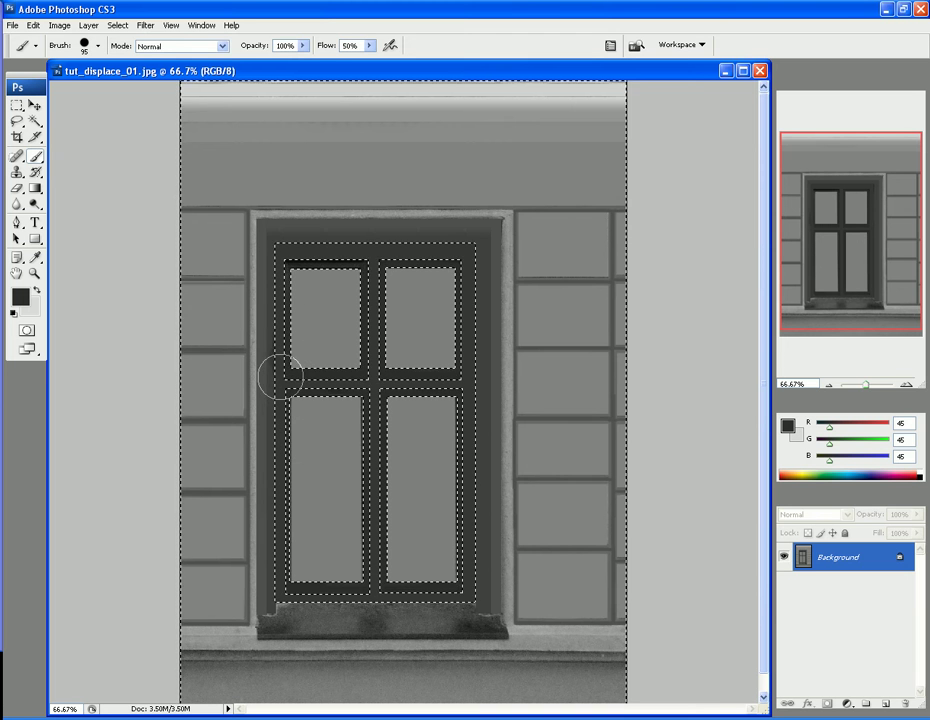
pyautogui.hotkey('ctrl', 'z')
pyautogui.moveTo(340, 374); pyautogui.dragTo(300, 370)
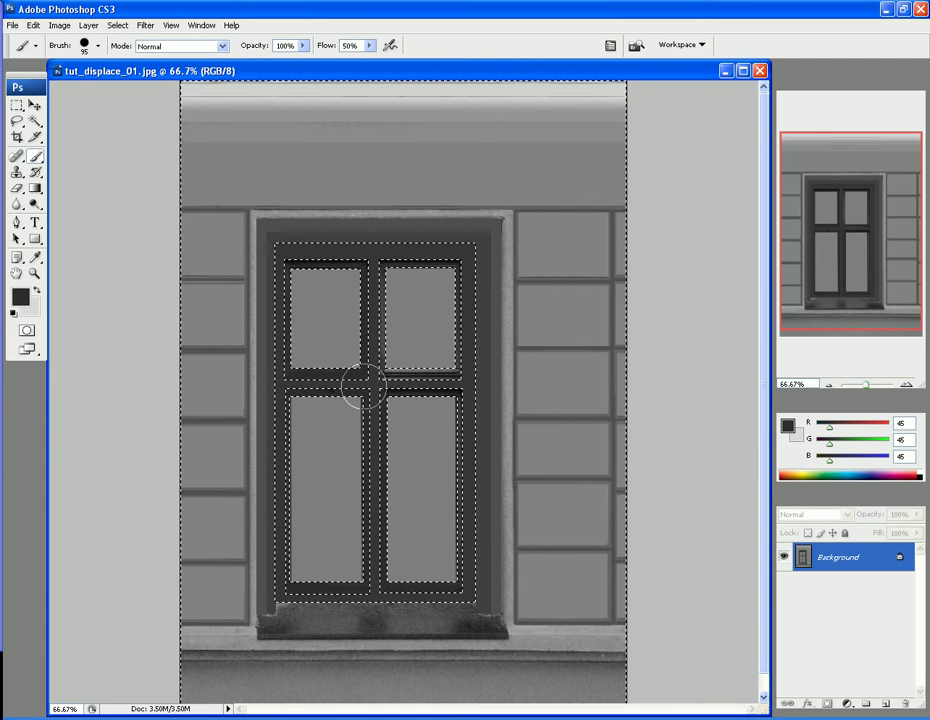
pyautogui.moveTo(382, 276)
pyautogui.mouseDown()
pyautogui.moveTo(443, 272)
pyautogui.moveTo(393, 272)
pyautogui.mouseUp()
pyautogui.moveTo(401, 405)
pyautogui.mouseDown()
pyautogui.moveTo(415, 357)
pyautogui.moveTo(435, 408)
pyautogui.mouseUp()
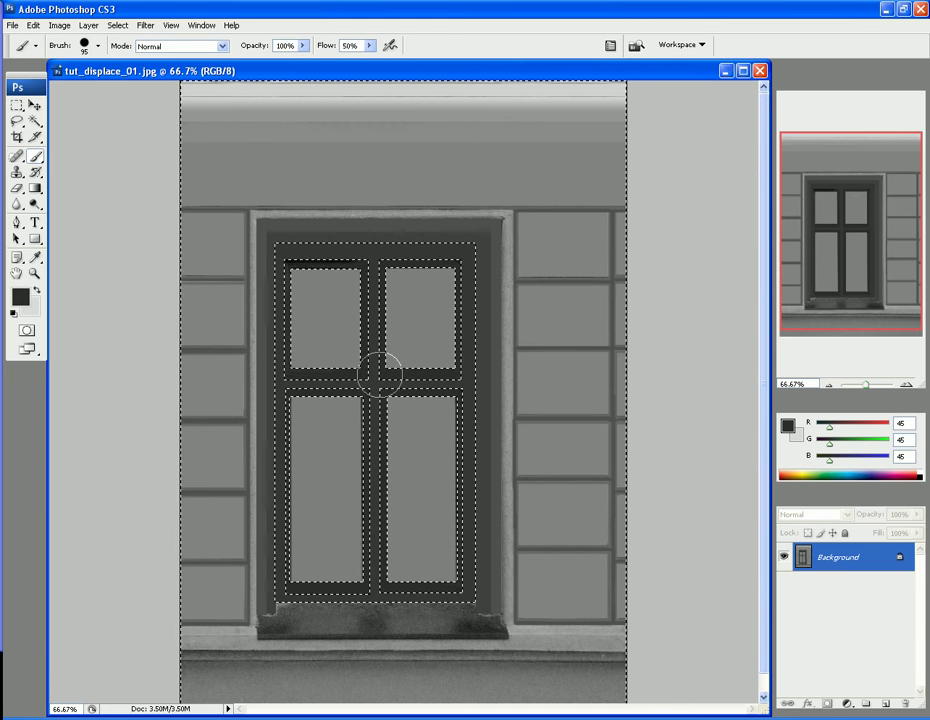
pyautogui.hotkey('ctrl', 'd')
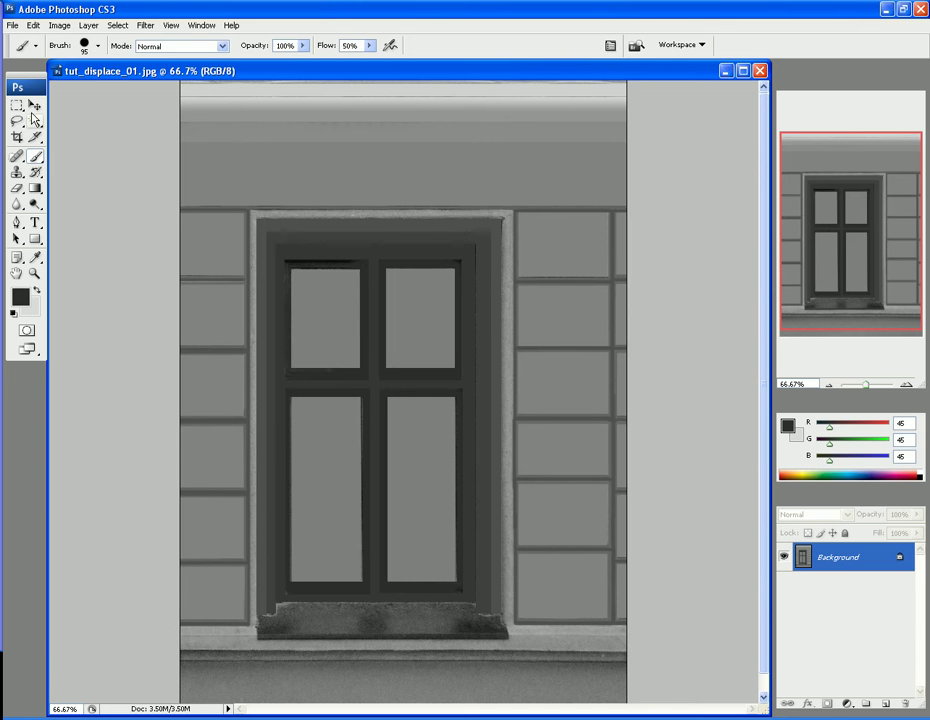
# - Select the glass panes with the Magic Wand
pyautogui.click(34, 122)
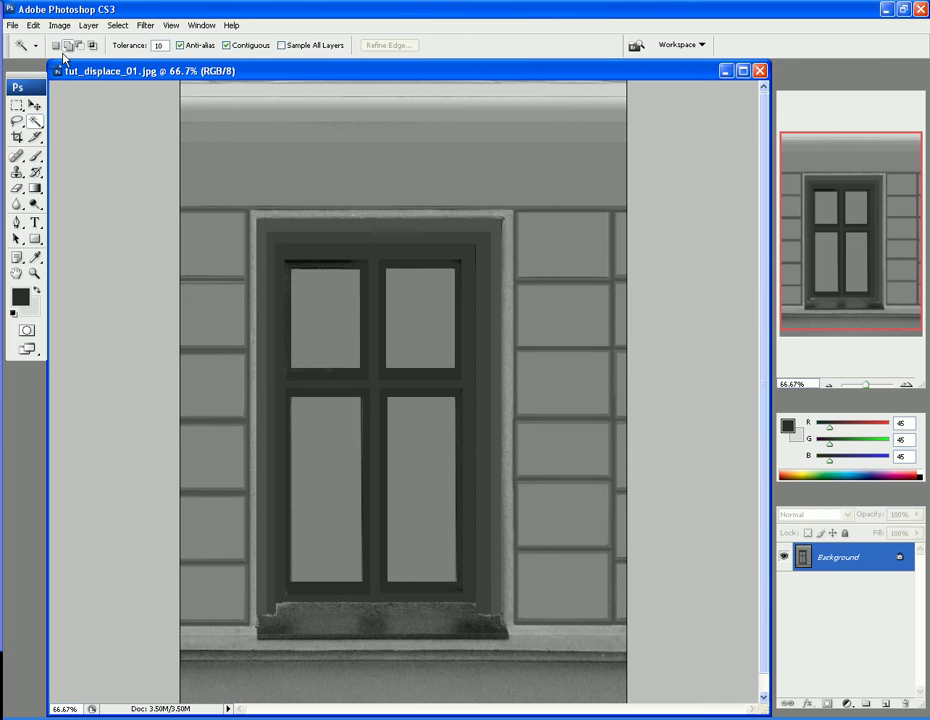
pyautogui.click(300, 288)
pyautogui.keyDown('shift'); pyautogui.click(437, 417); pyautogui.keyUp('shift')
pyautogui.keyDown('shift'); pyautogui.click(326, 490); pyautogui.keyUp('shift')
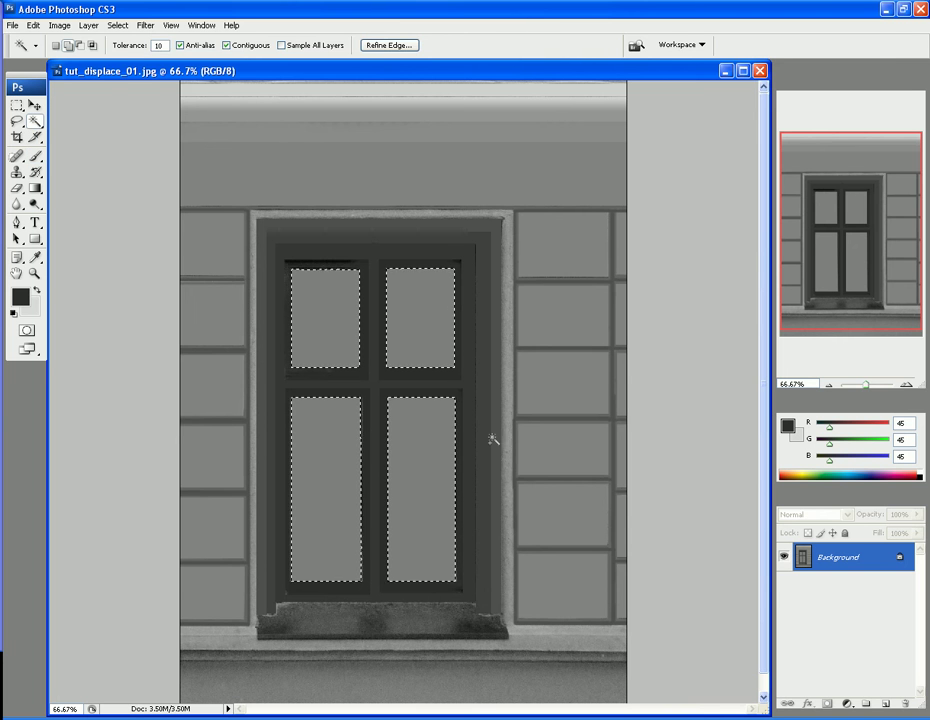
# - Set the foreground colour to RGB 25, 25, 25
pyautogui.click(20, 296)
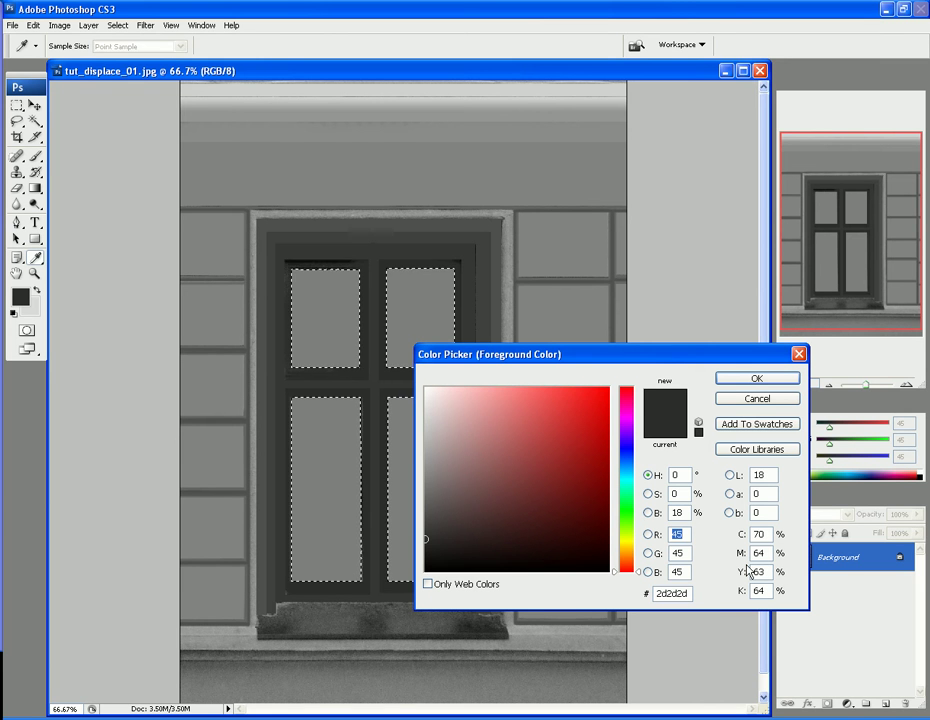
pyautogui.write('25')
pyautogui.press('Tab')
pyautogui.write('25')
pyautogui.press('Tab')
pyautogui.write('25')
pyautogui.press('Tab')
pyautogui.click(762, 379)
# - Paint Bucket-fill all four panes with 25-gray, deselect, and check the result zoomed out
pyautogui.press('w')
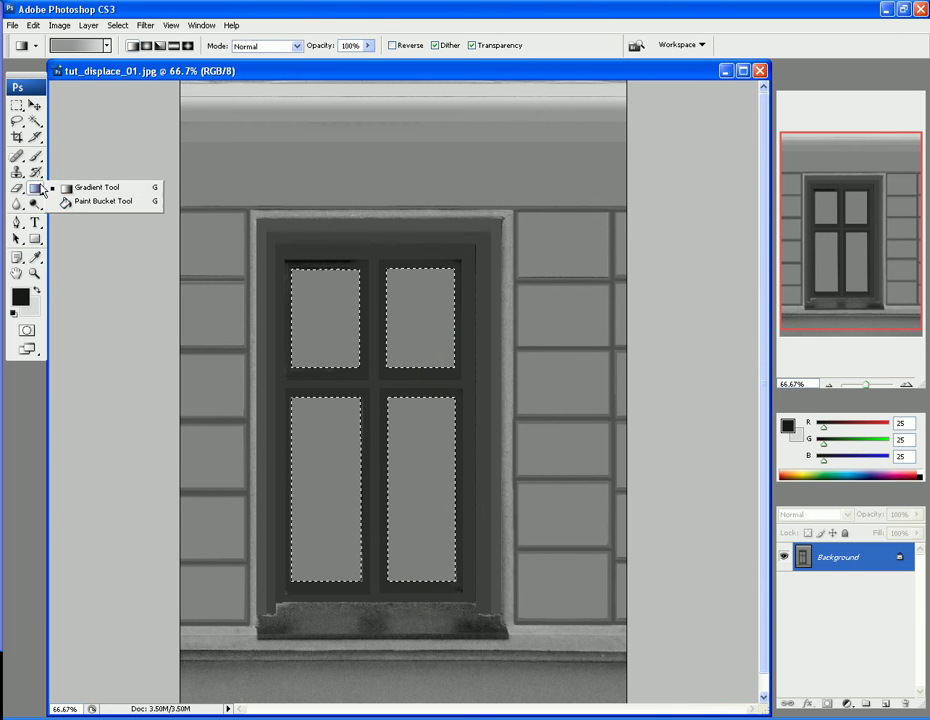
pyautogui.click(85, 203)
pyautogui.click(328, 307)
pyautogui.click(400, 352)
pyautogui.click(428, 480)
pyautogui.click(309, 473)
pyautogui.hotkey('ctrl', 'd')
pyautogui.hotkey('ctrl', '-')
pyautogui.hotkey('ctrl', '-')
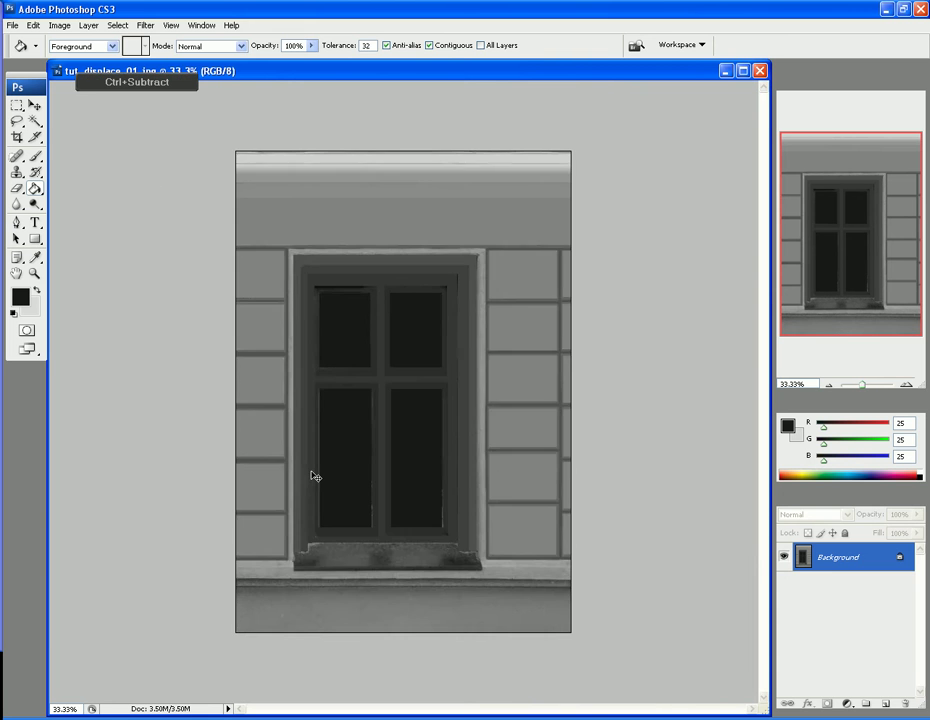
pyautogui.hotkey('ctrl', '-')
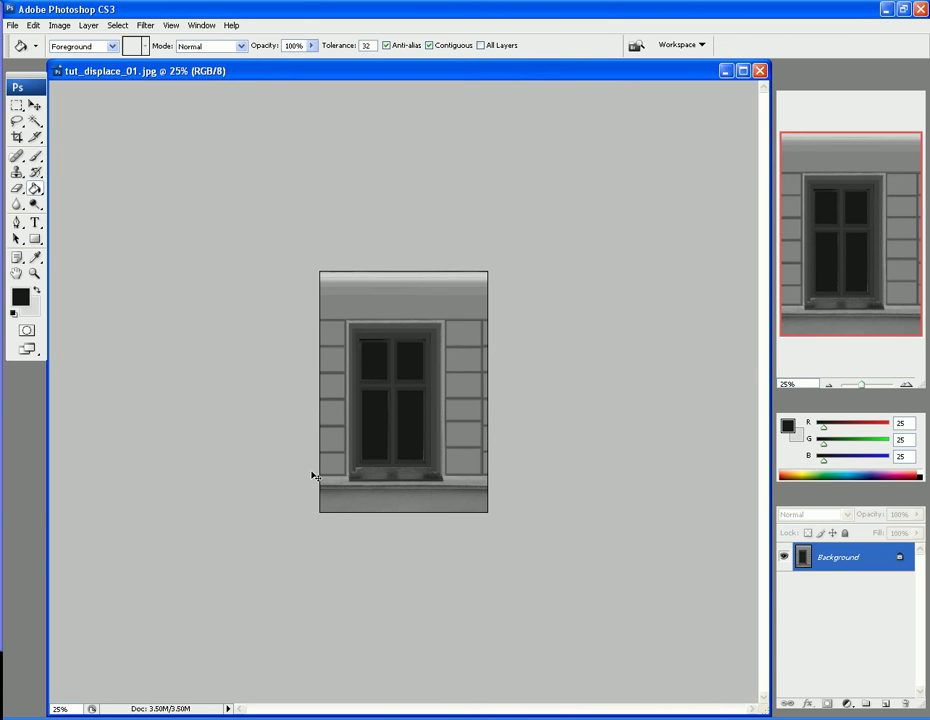
pyautogui.hotkey('ctrl', '+')
pyautogui.hotkey('ctrl', '+')
pyautogui.hotkey('ctrl', '+')
pyautogui.hotkey('ctrl', '+')
# - Marquee thin strips along the lower-left pane's edges and fill them near-black
pyautogui.scroll(-2, 305, 463)
pyautogui.click(17, 106)
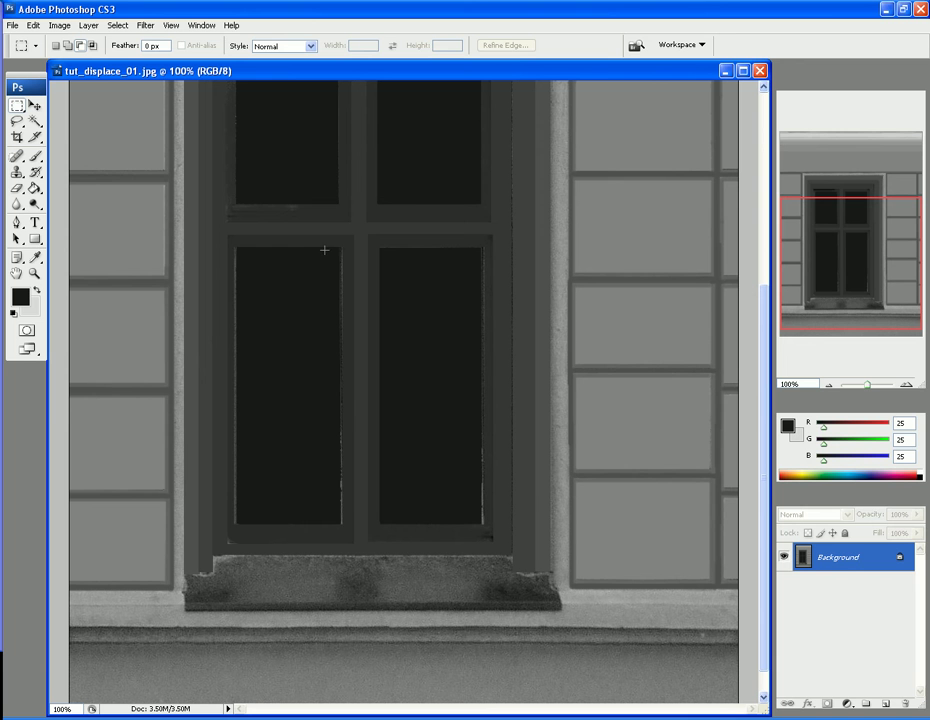
pyautogui.moveTo(371, 433); pyautogui.dragTo(342, 524)
pyautogui.moveTo(242, 247); pyautogui.dragTo(235, 524)
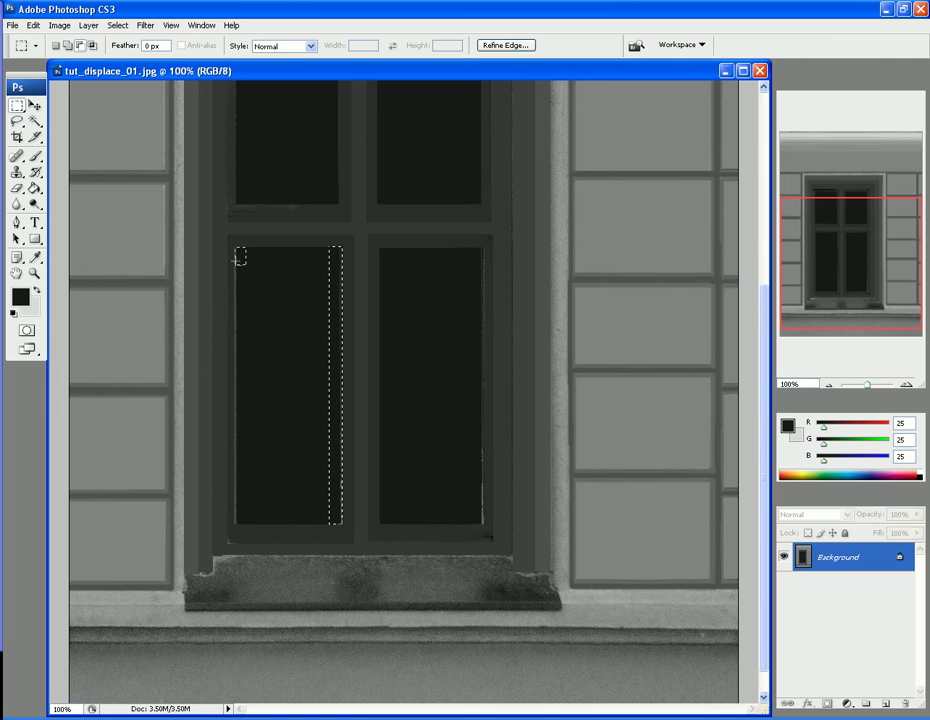
pyautogui.moveTo(237, 331); pyautogui.dragTo(235, 524)
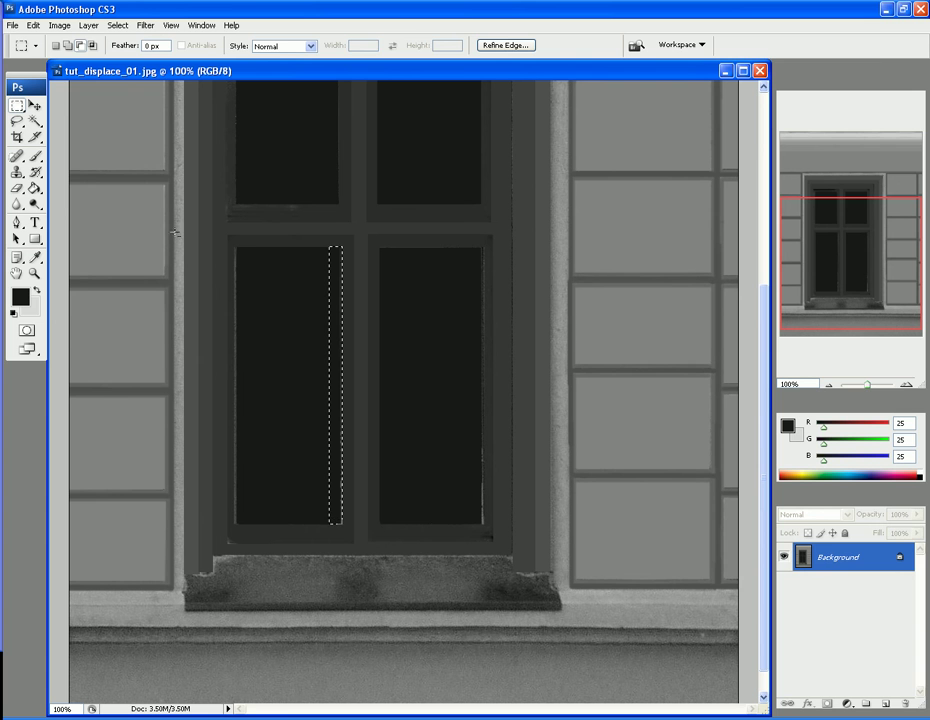
pyautogui.click(80, 46)
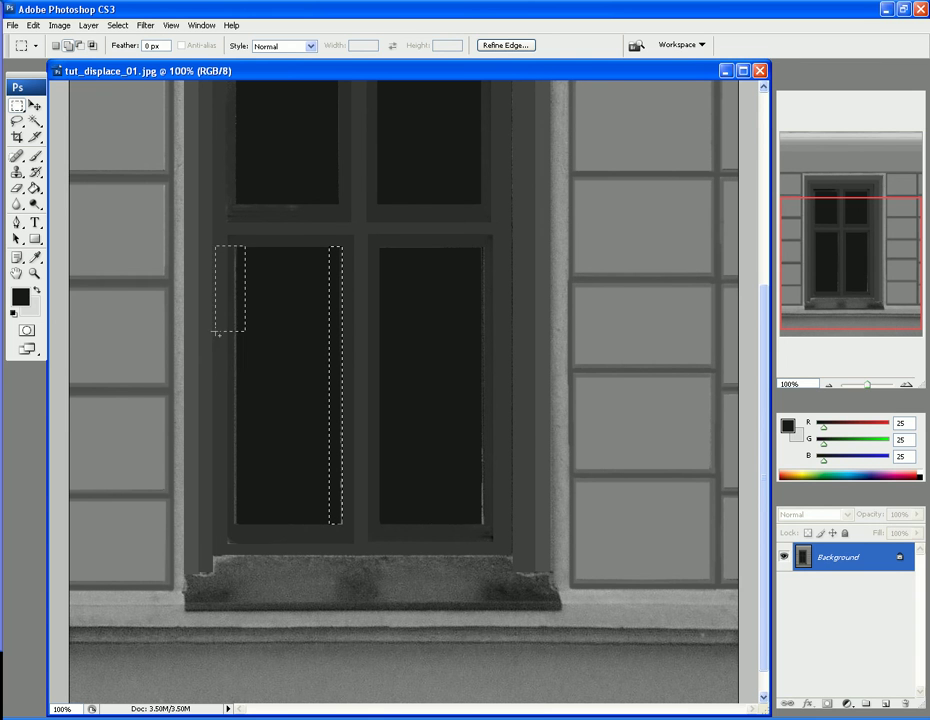
pyautogui.moveTo(245, 453); pyautogui.dragTo(235, 524)
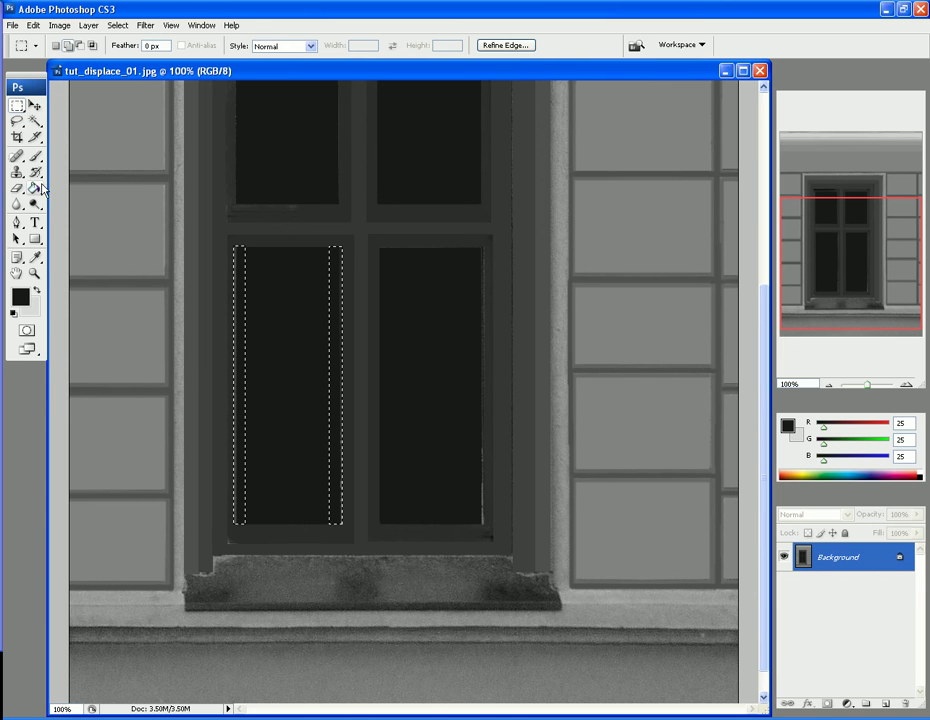
pyautogui.click(35, 189)
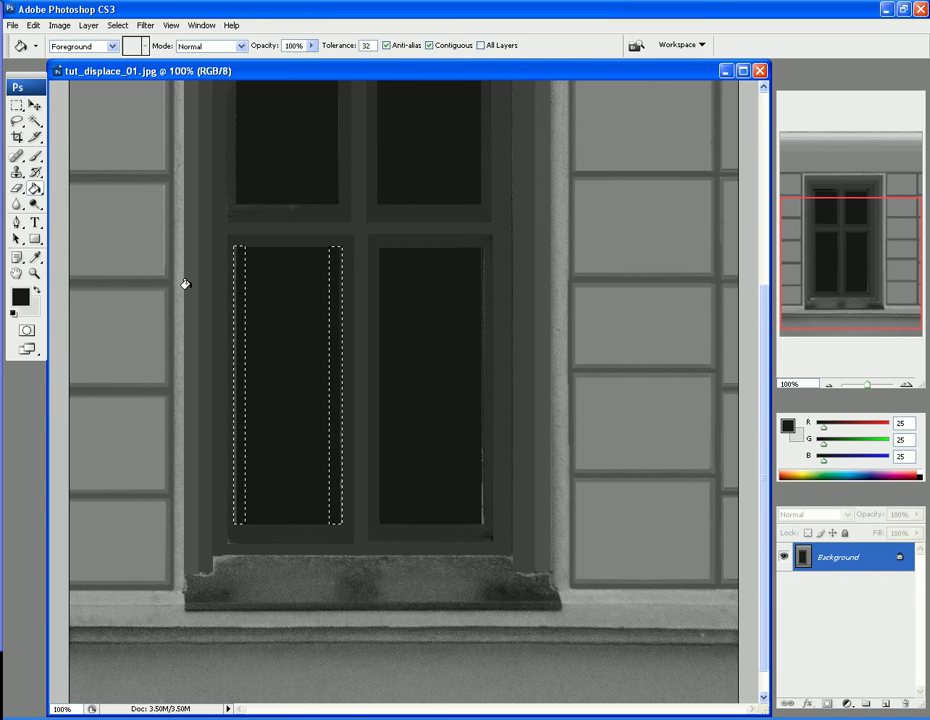
pyautogui.click(234, 291)
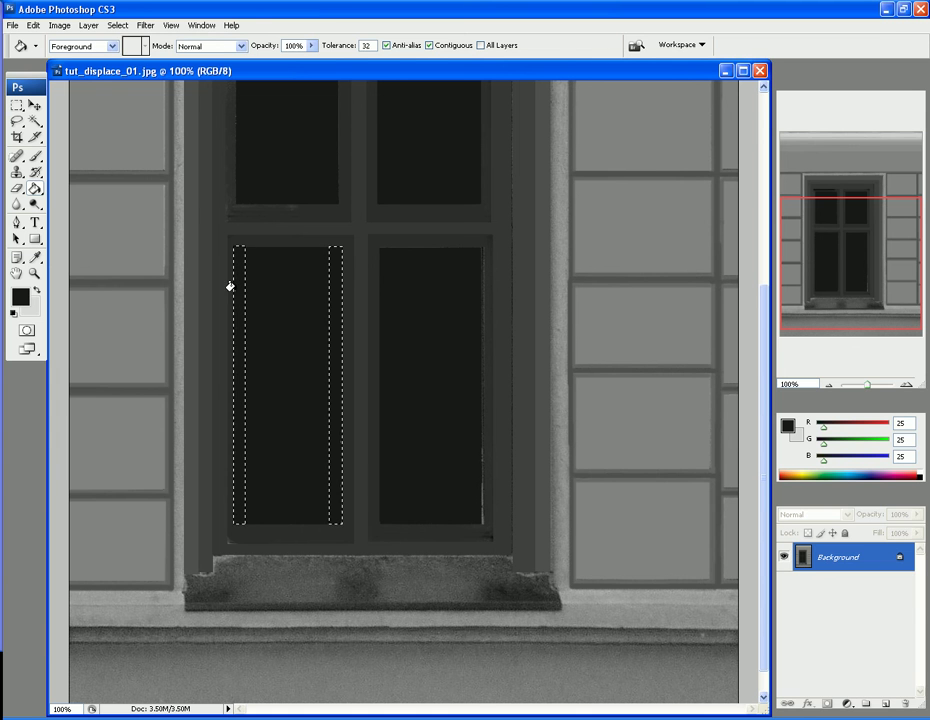
pyautogui.hotkey('ctrl', 'd')
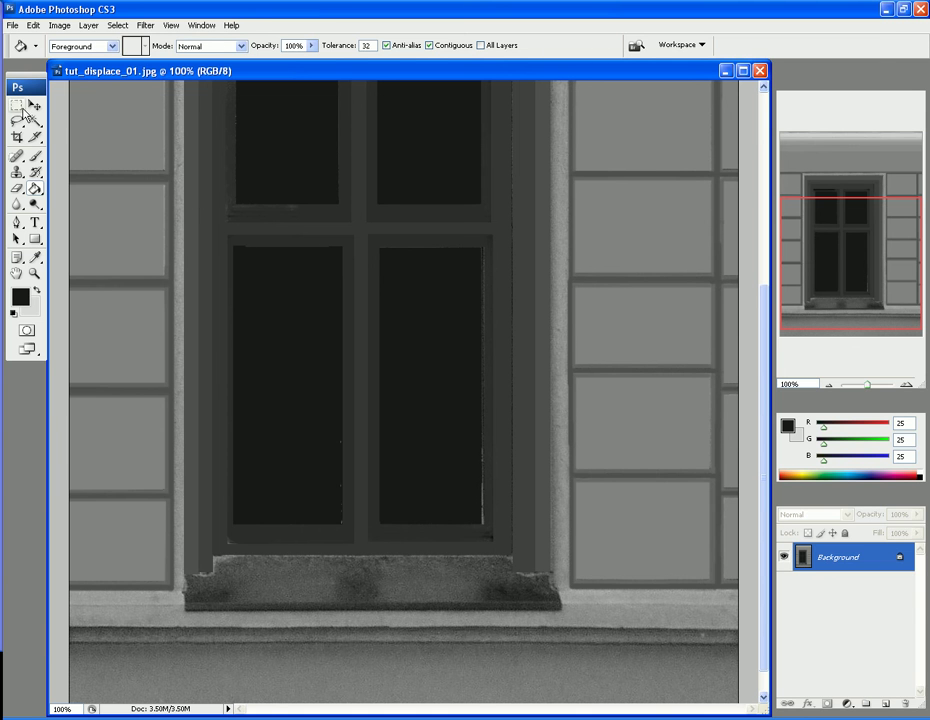
# - Brush near-black over the remaining light strips on the lower-left and lower-right panes
pyautogui.click(36, 156)
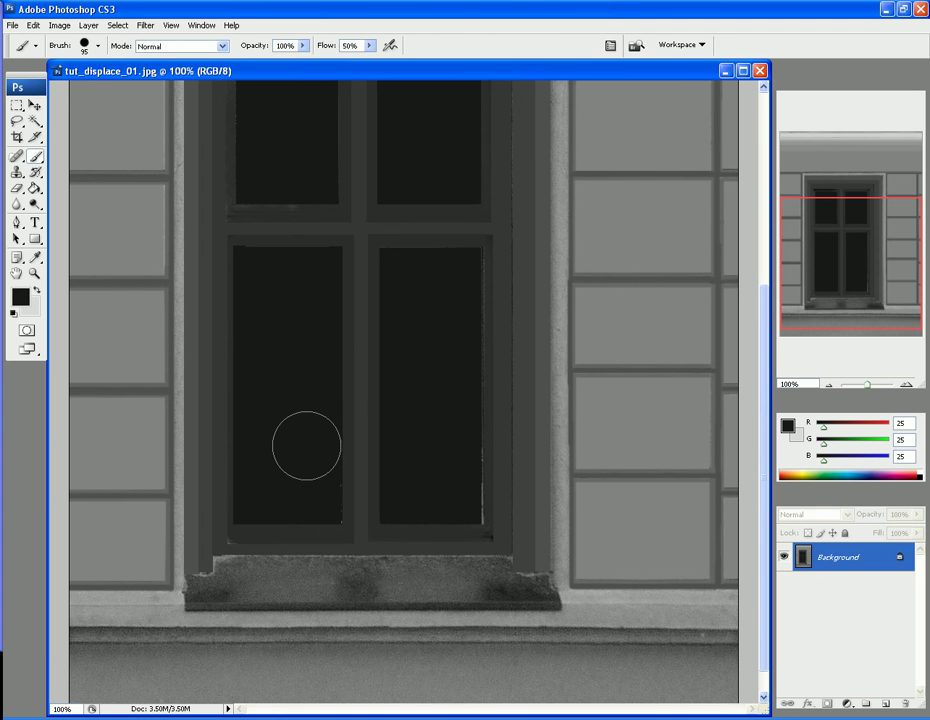
pyautogui.moveTo(306, 446); pyautogui.dragTo(306, 486)
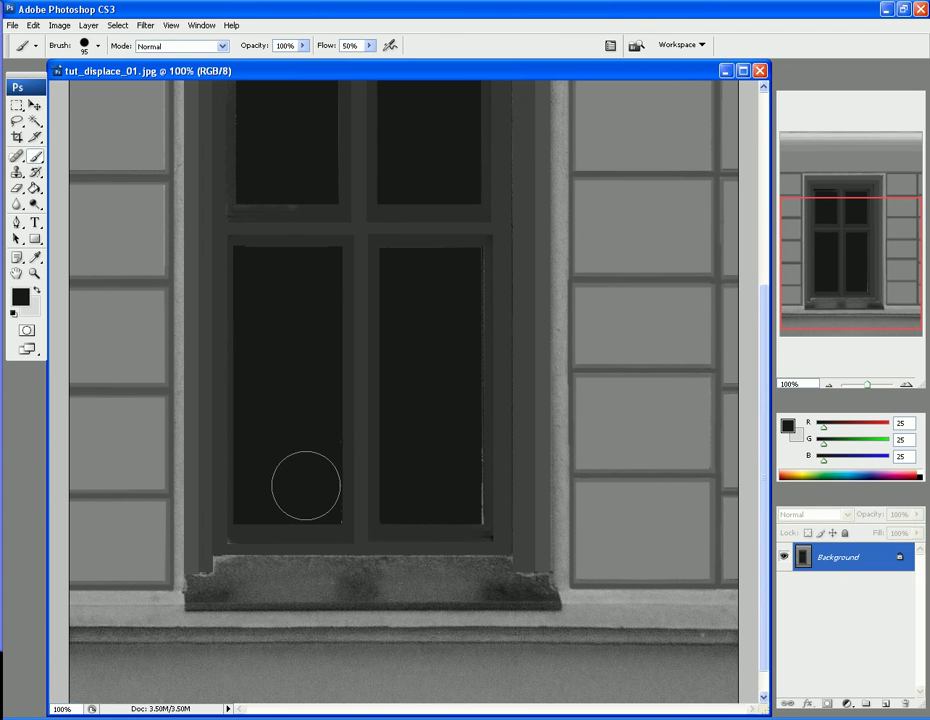
pyautogui.click(17, 106)
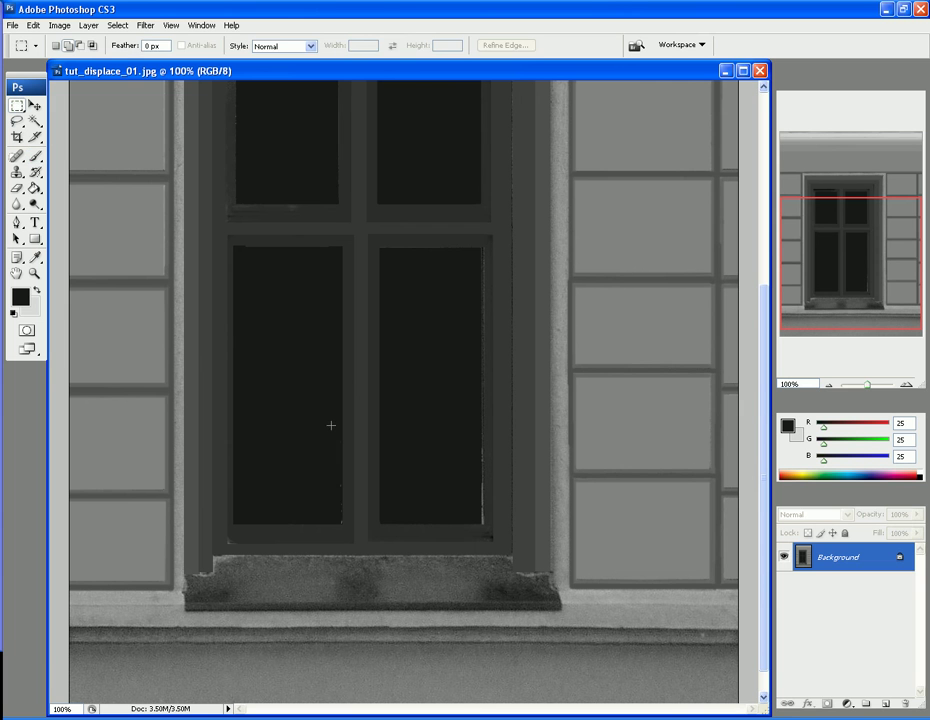
pyautogui.moveTo(341, 523); pyautogui.dragTo(342, 522)
pyautogui.press('p')
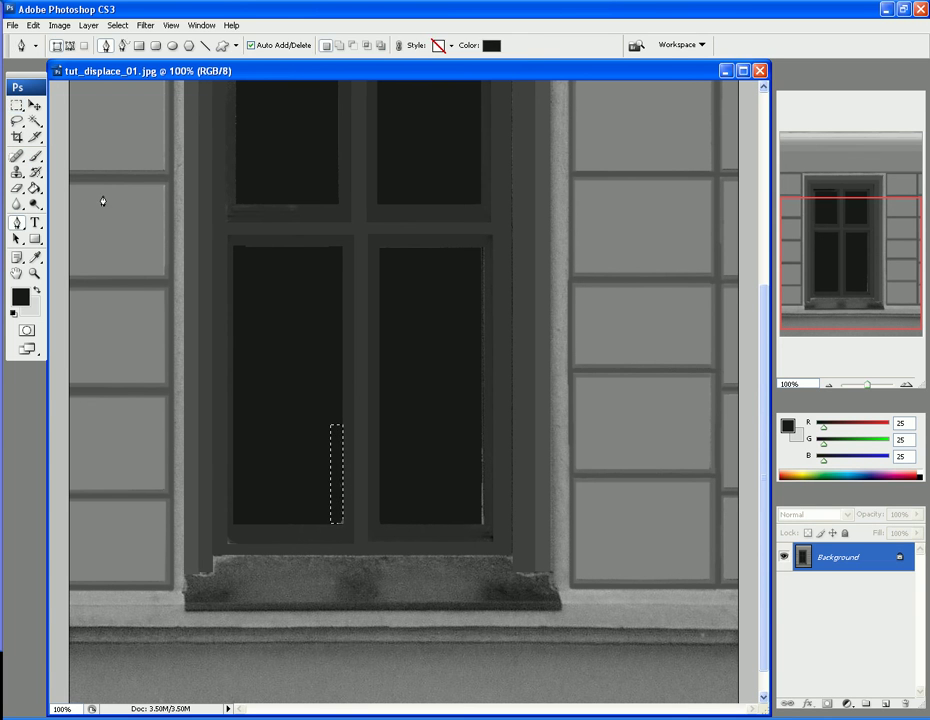
pyautogui.click(37, 159)
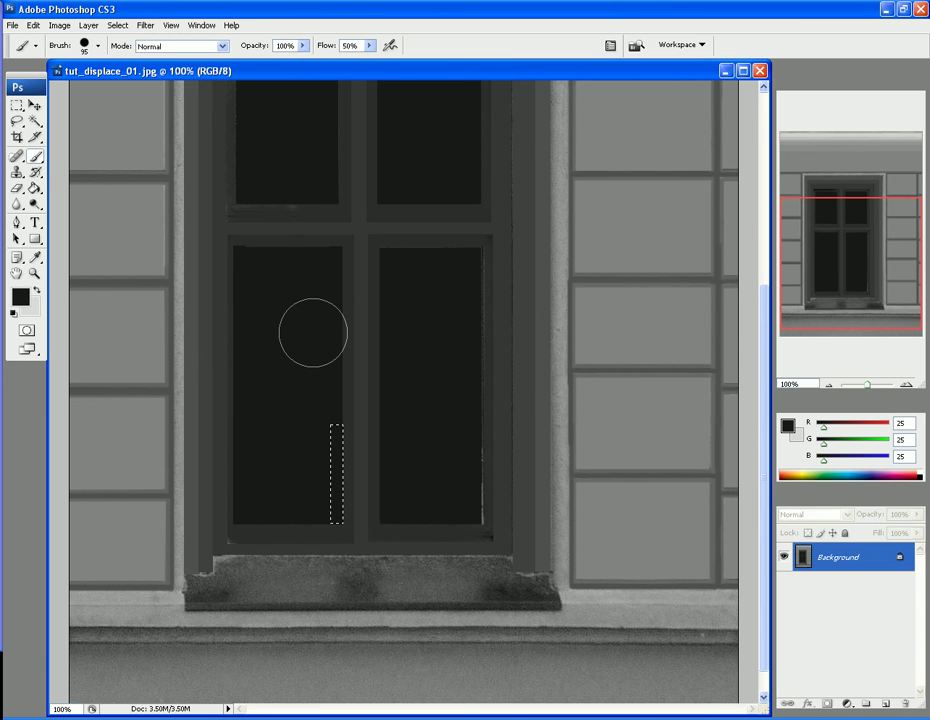
pyautogui.press('m')
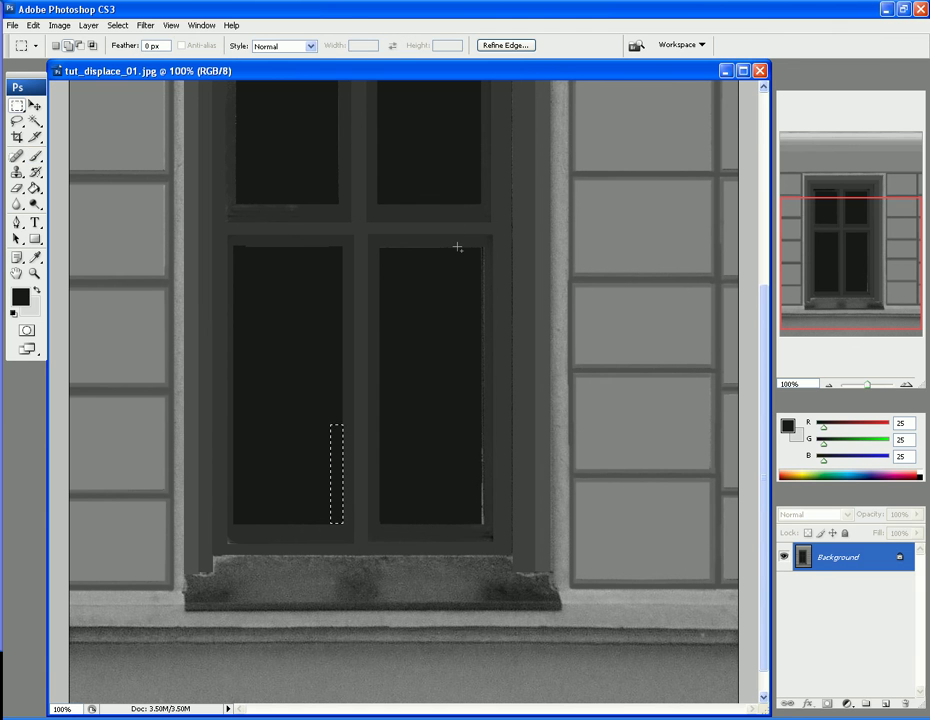
pyautogui.moveTo(487, 478); pyautogui.dragTo(486, 527)
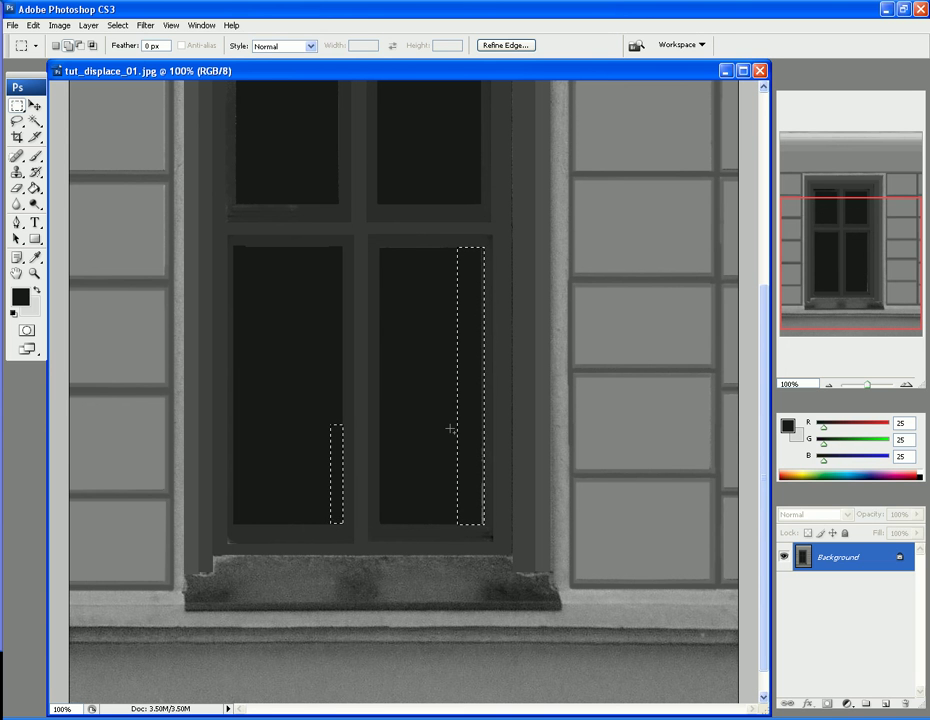
pyautogui.press('b')
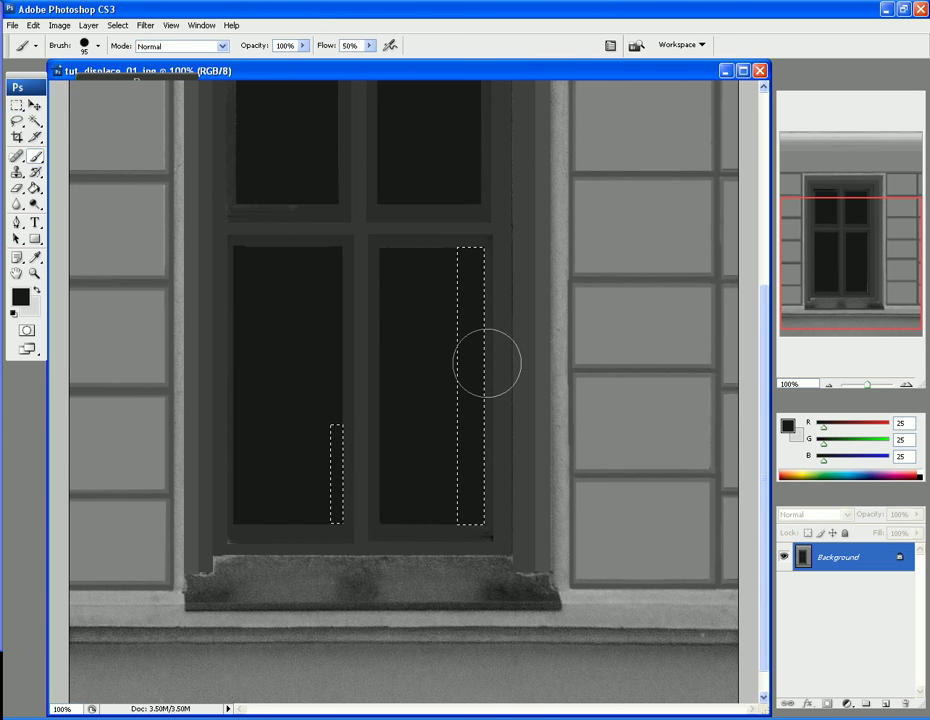
pyautogui.hotkey('ctrl', 'd')
pyautogui.scroll(4, 307, 300)
# - Select the upper-left pane's sash band and repaint it in sampled 45-gray
pyautogui.click(17, 104)
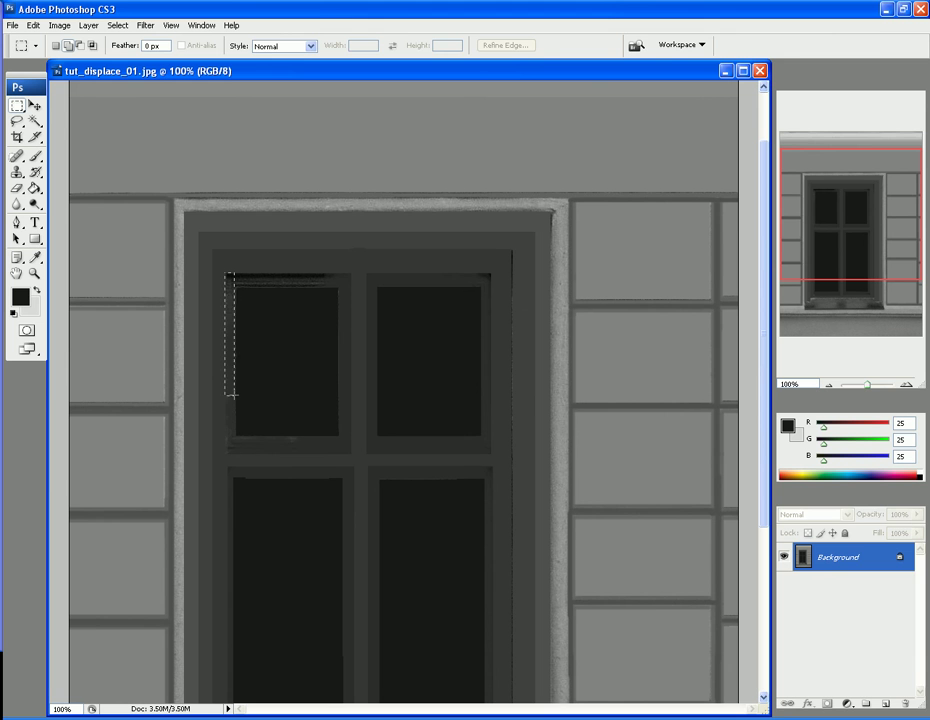
pyautogui.moveTo(236, 406); pyautogui.dragTo(236, 452)
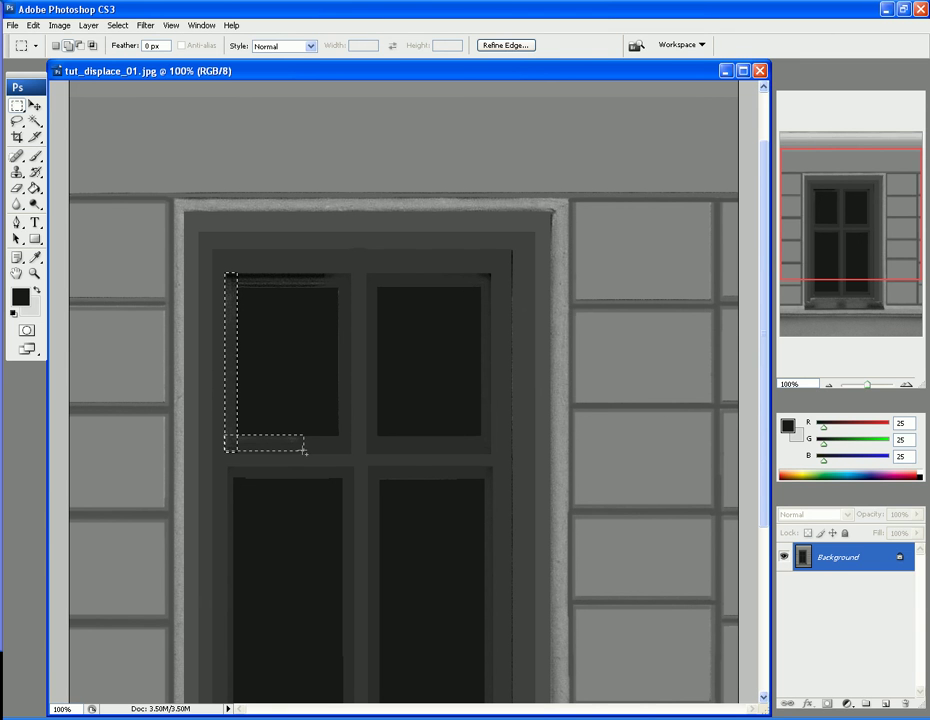
pyautogui.moveTo(351, 460); pyautogui.dragTo(346, 428)
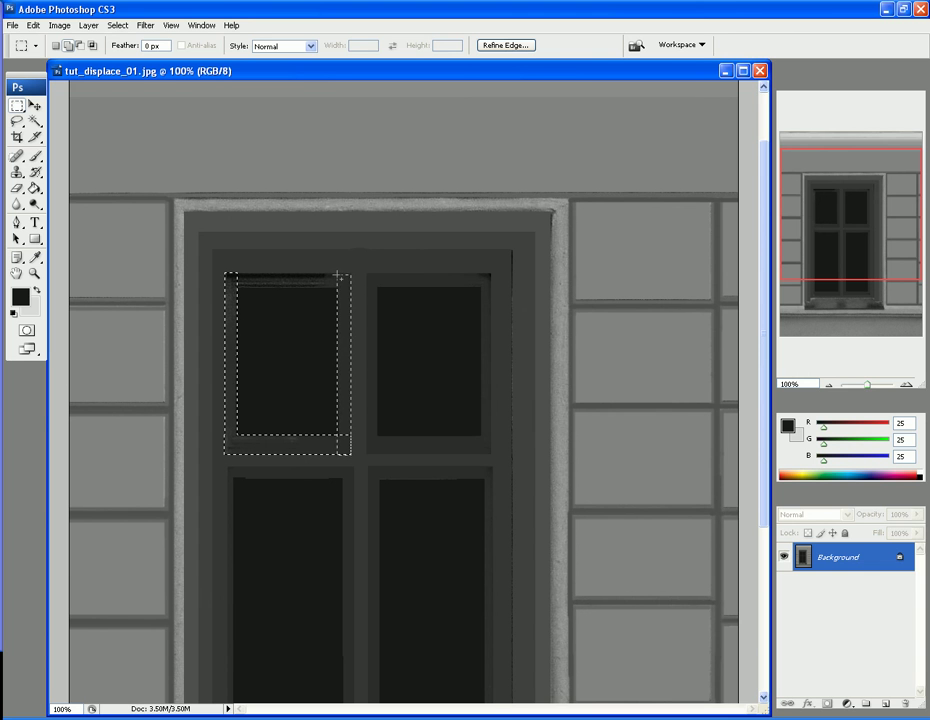
pyautogui.moveTo(340, 275); pyautogui.dragTo(352, 273)
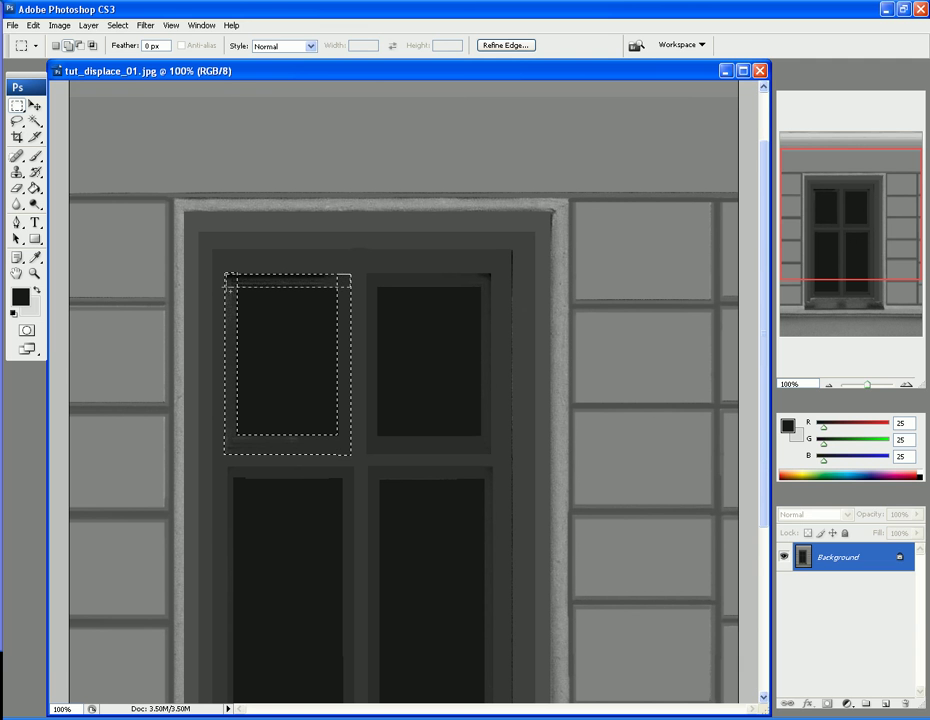
pyautogui.press('b')
pyautogui.hotkey('ctrl', 'z')
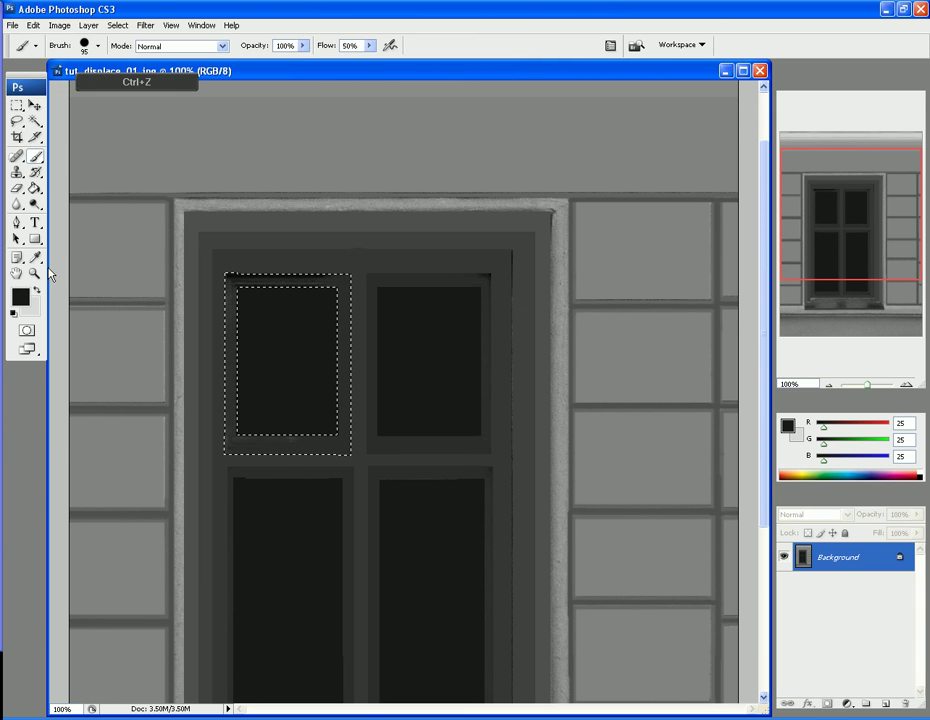
pyautogui.press('i')
pyautogui.click(240, 376)
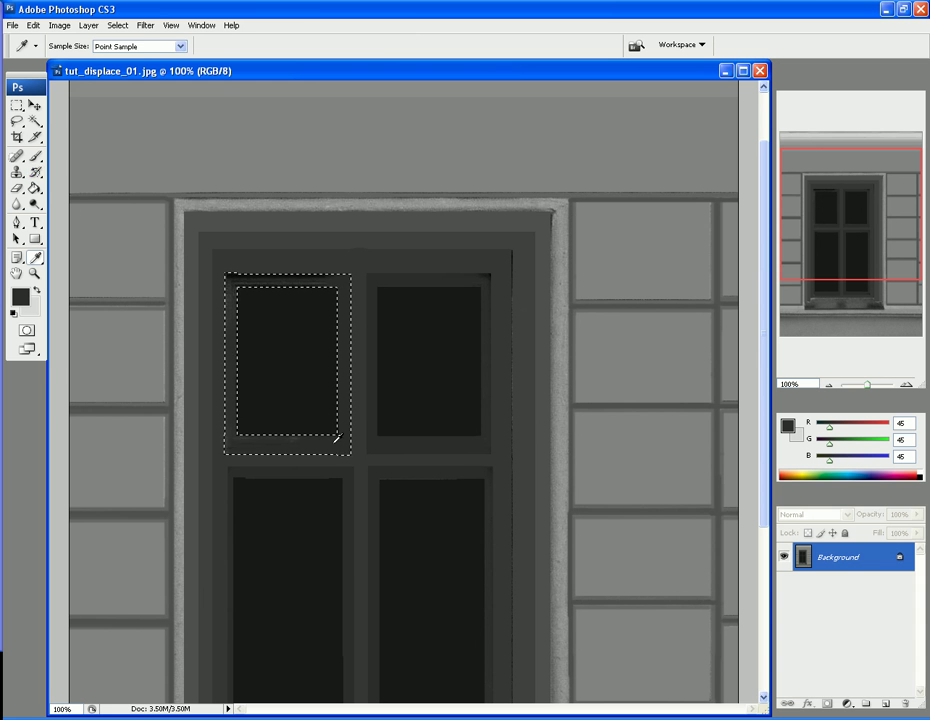
pyautogui.press('b')
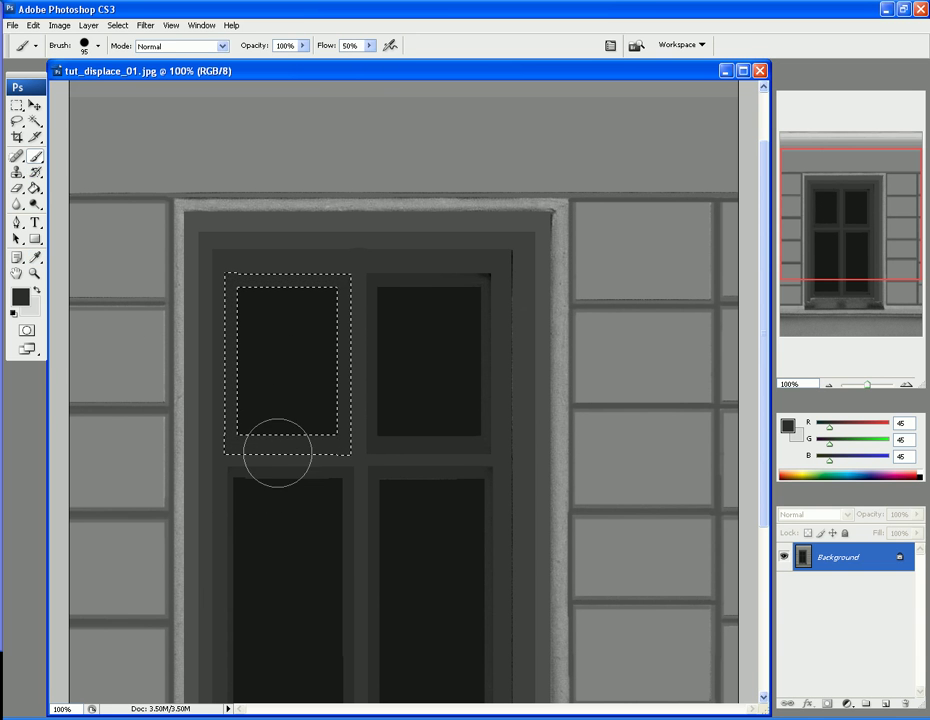
pyautogui.hotkey('ctrl', 'd')
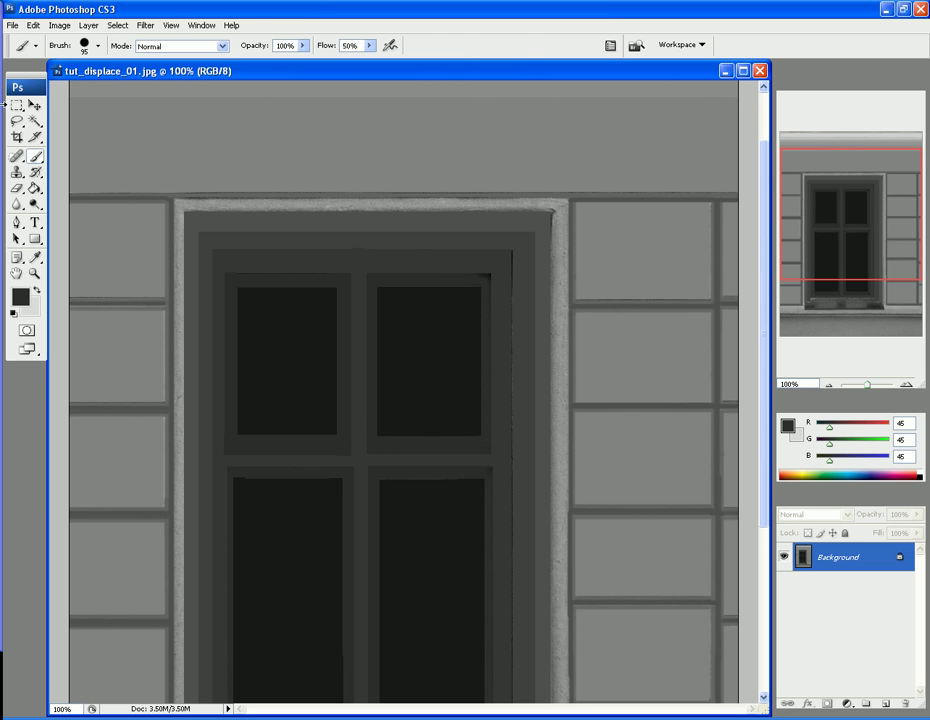
# - Repaint the upper-right pane's top and right sash band in 45-gray
pyautogui.click(18, 105)
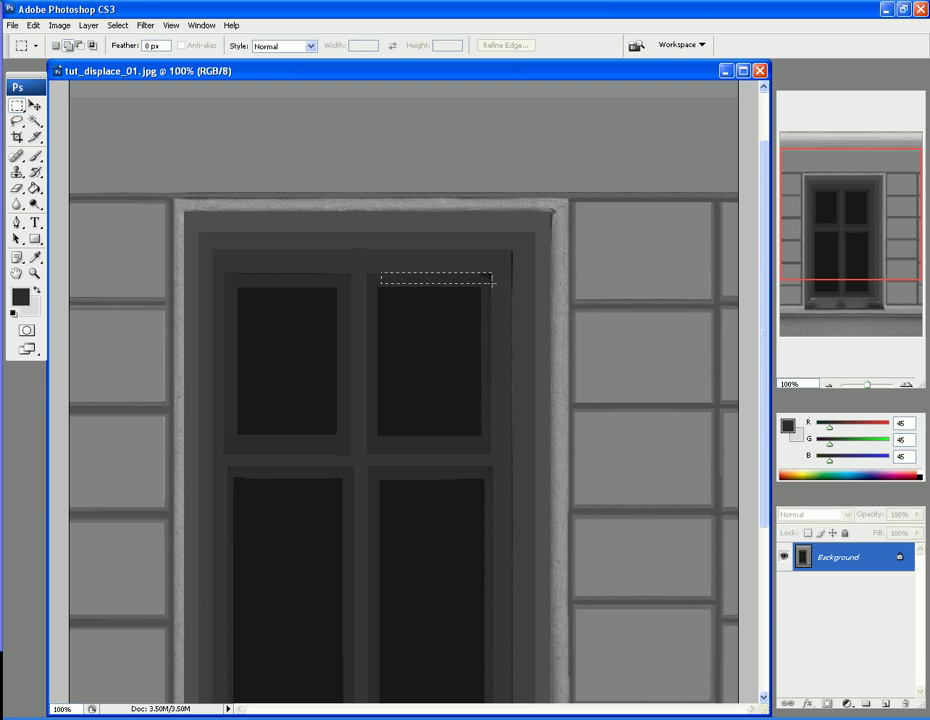
pyautogui.moveTo(491, 286); pyautogui.dragTo(492, 287)
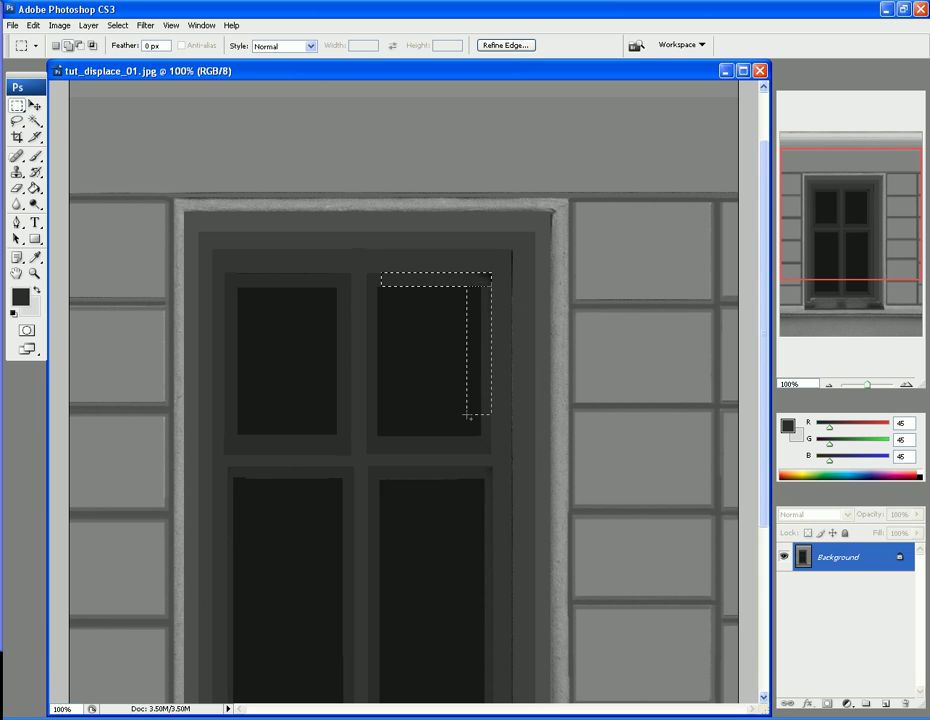
pyautogui.moveTo(472, 420); pyautogui.dragTo(481, 455)
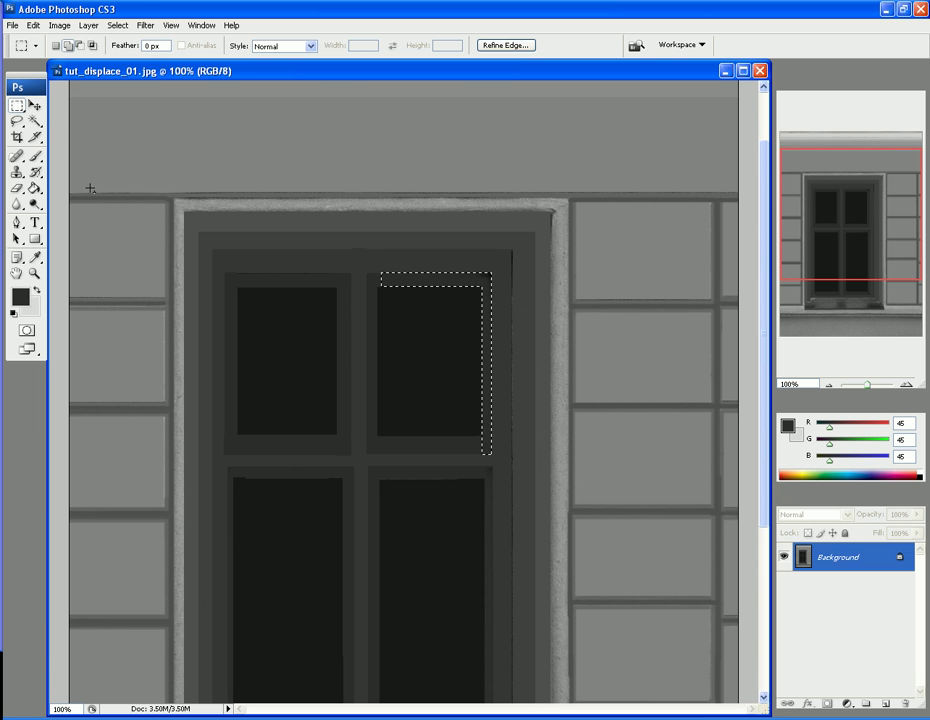
pyautogui.press('b')
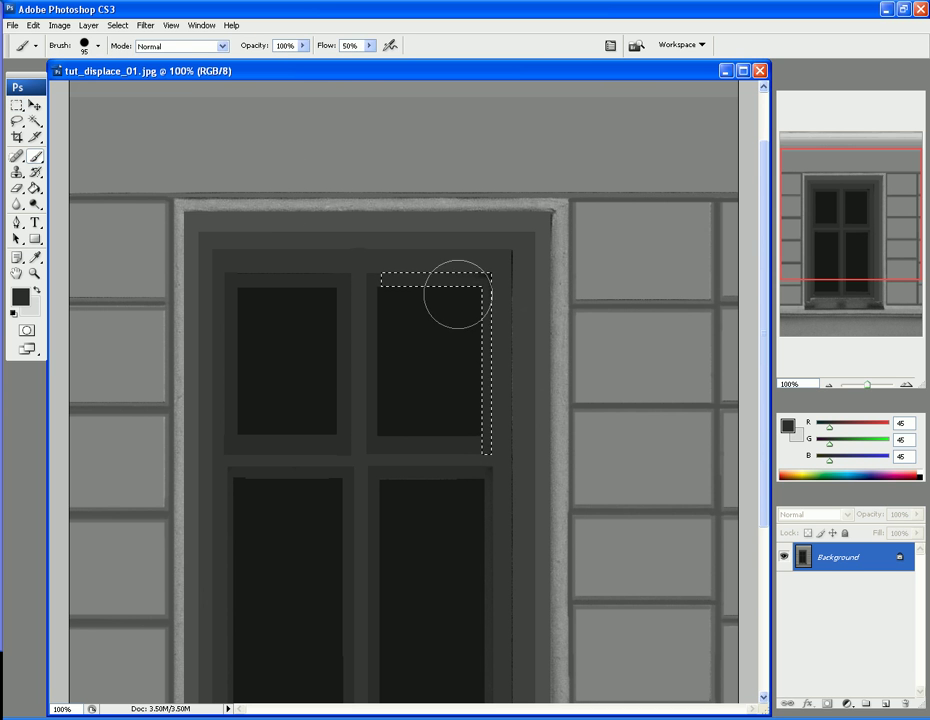
pyautogui.hotkey('ctrl', 'd')
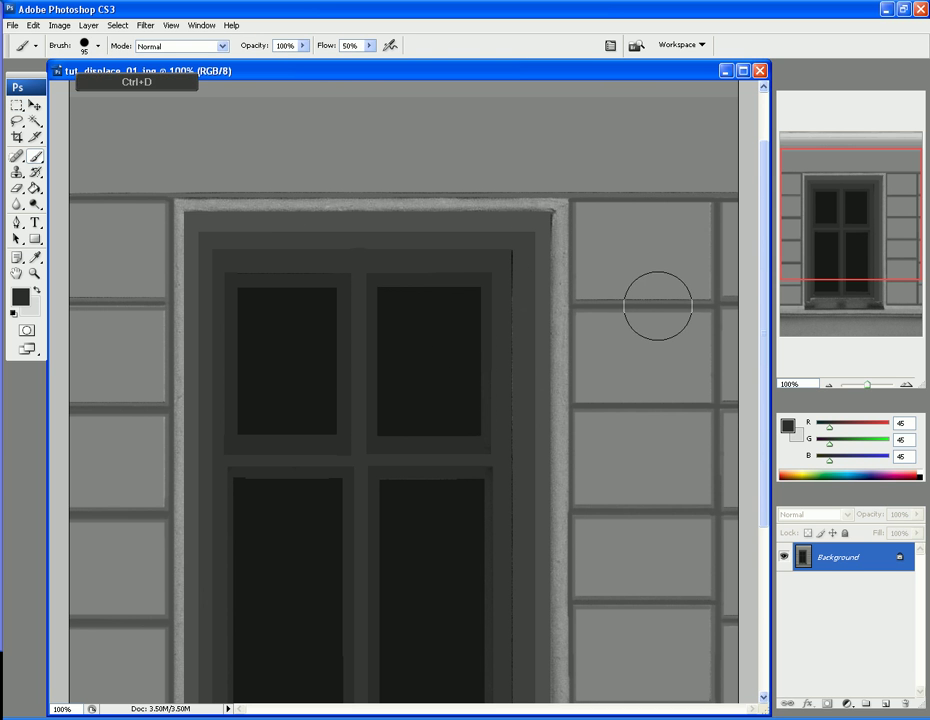
pyautogui.scroll(-5, 587, 324)
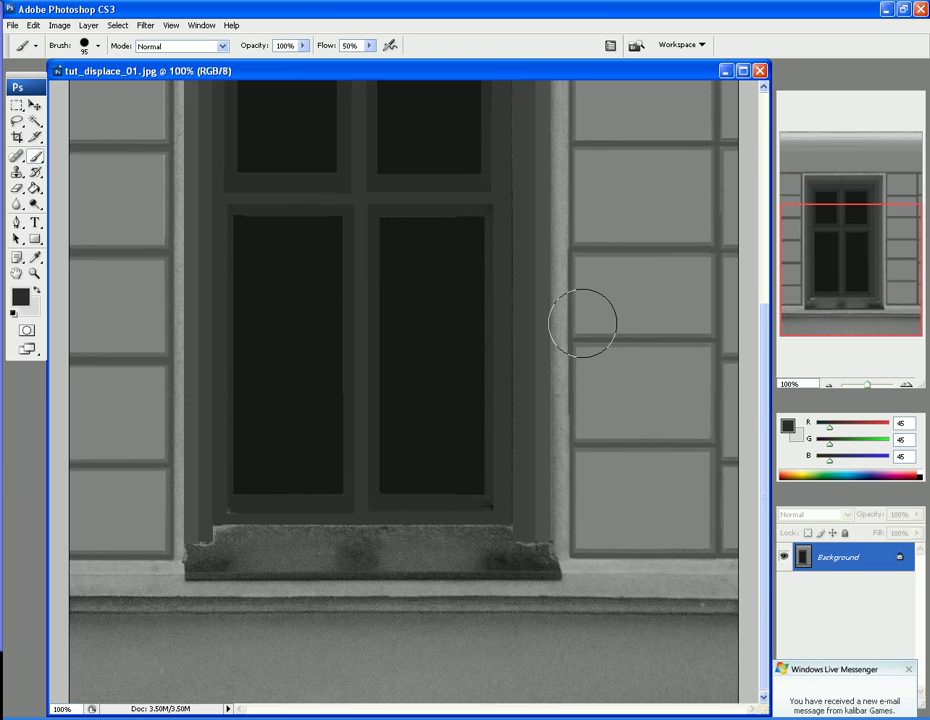
pyautogui.scroll(1, 580, 323)
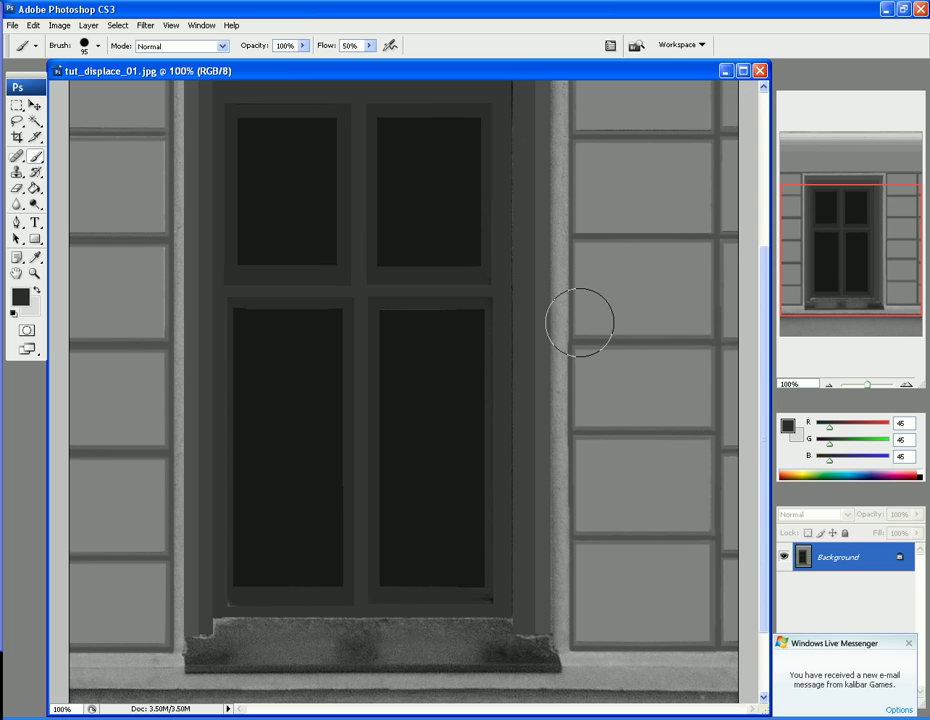
pyautogui.click(845, 682)
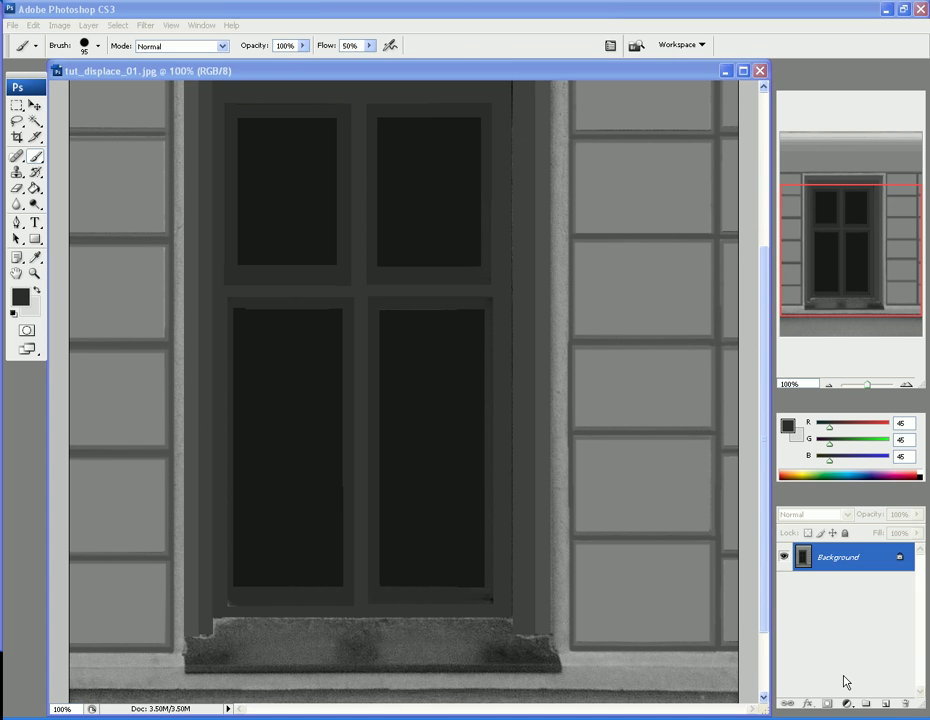